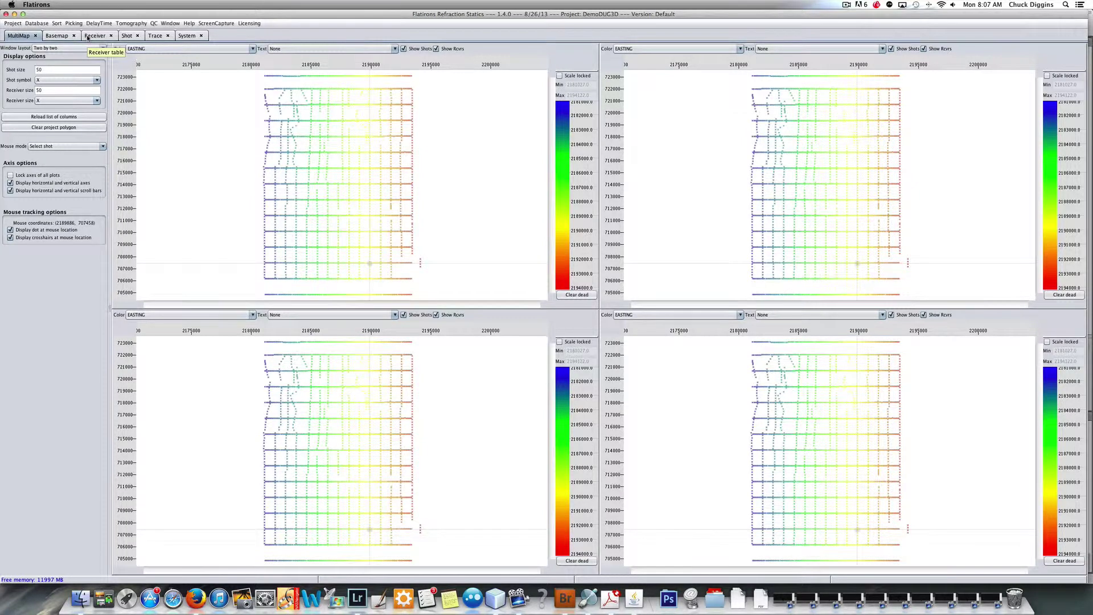
# Replace the four-map MultiMap view with the Receiver table query page
pyautogui.click(87, 36)
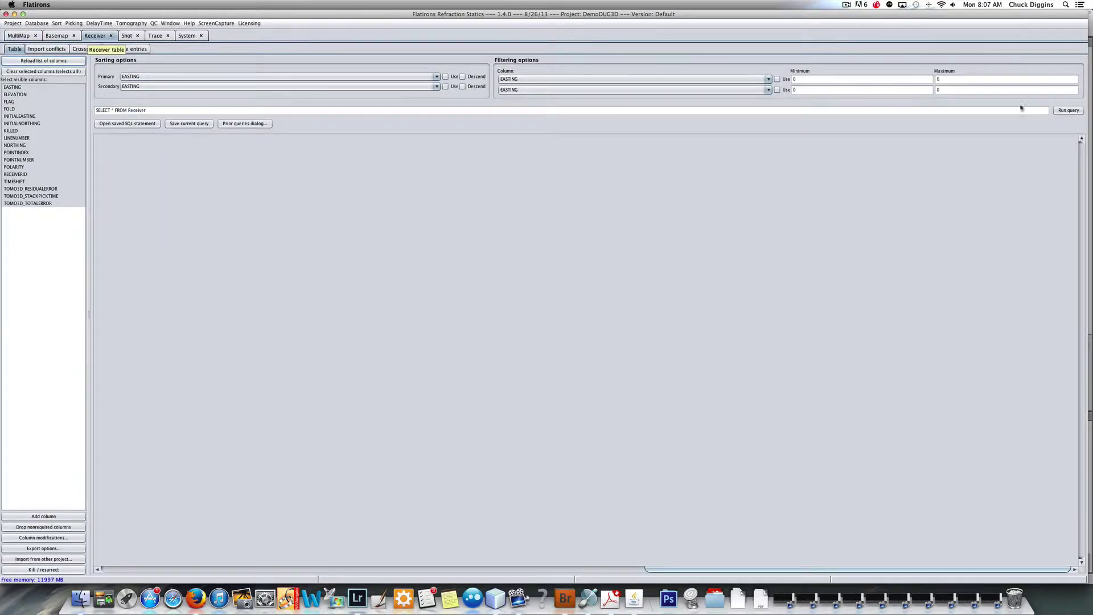
# Query all receiver and shot records, and briefly view the Trace table
pyautogui.click(1068, 110)
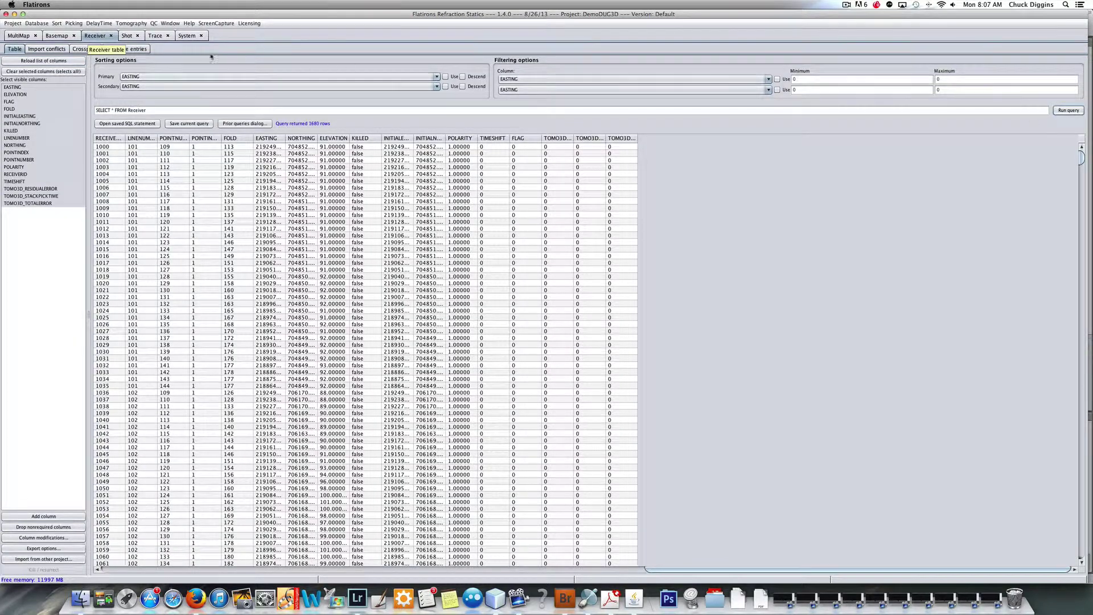
pyautogui.click(126, 35)
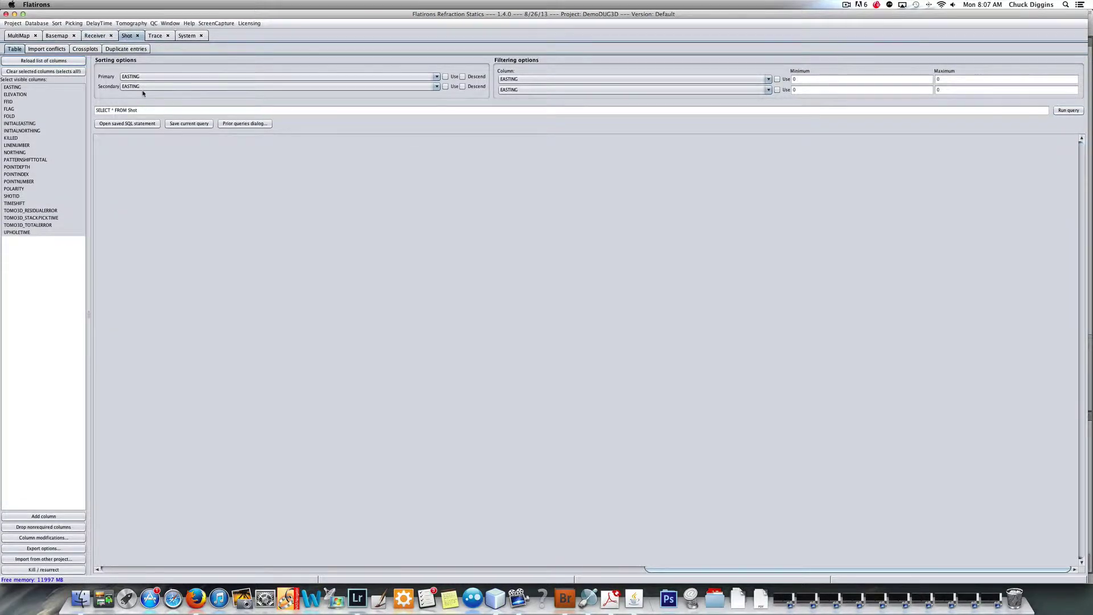
pyautogui.click(1068, 110)
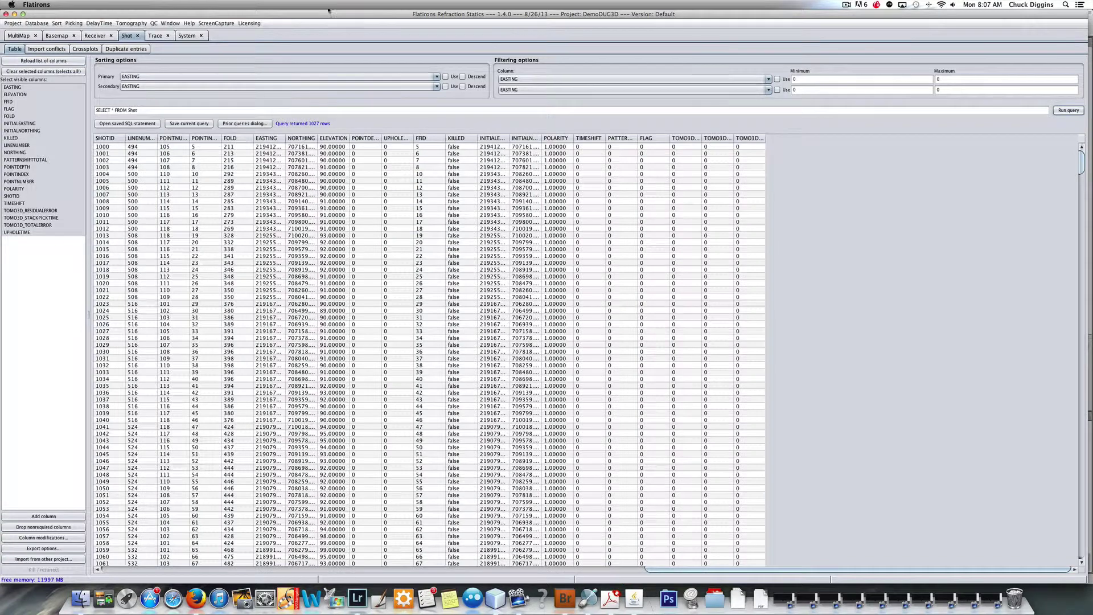
pyautogui.click(155, 35)
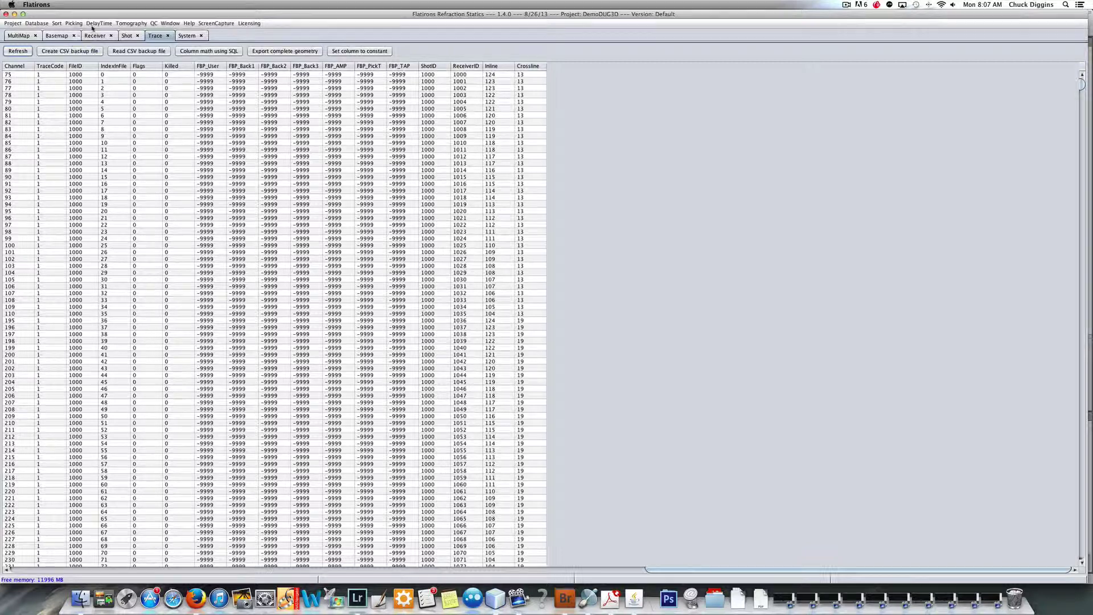
pyautogui.click(124, 36)
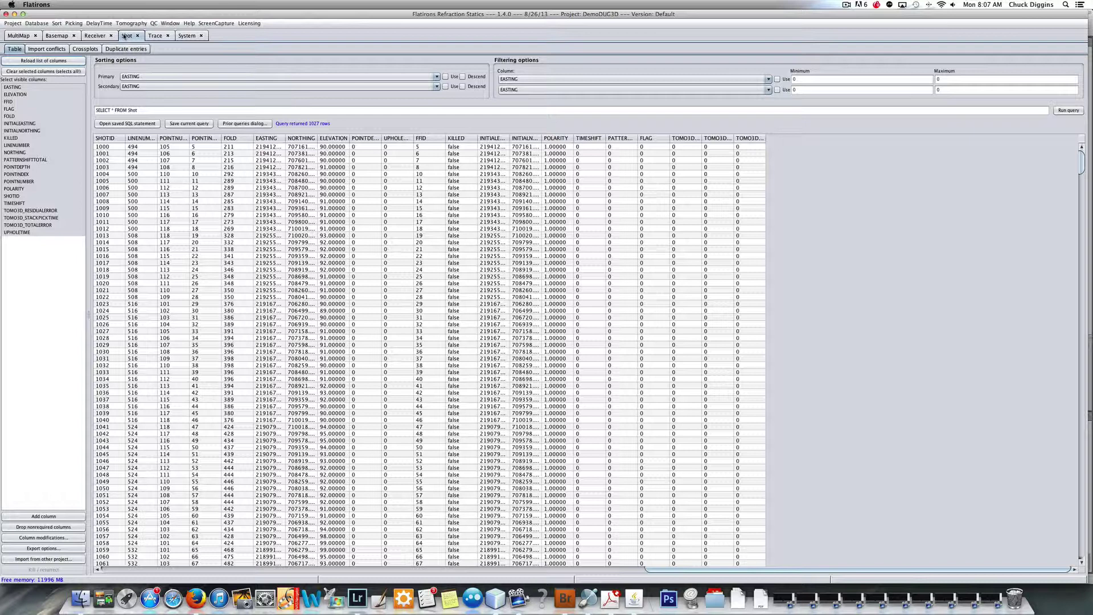
# Widen the Shot table's INITIALEASTING column so its full values show
pyautogui.click(125, 35)
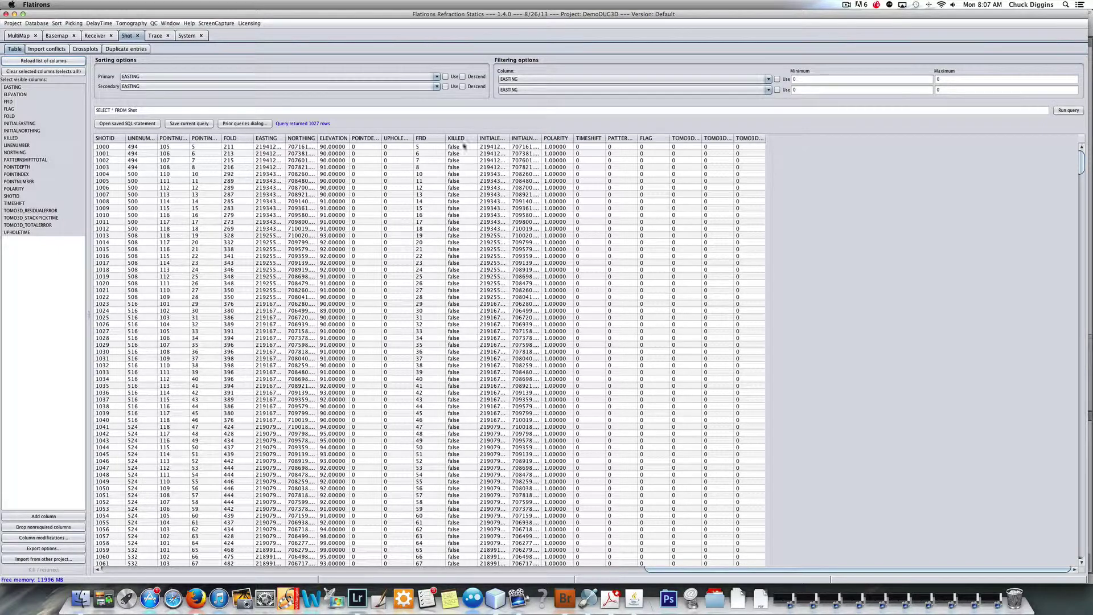
pyautogui.moveTo(510, 138); pyautogui.dragTo(573, 138)
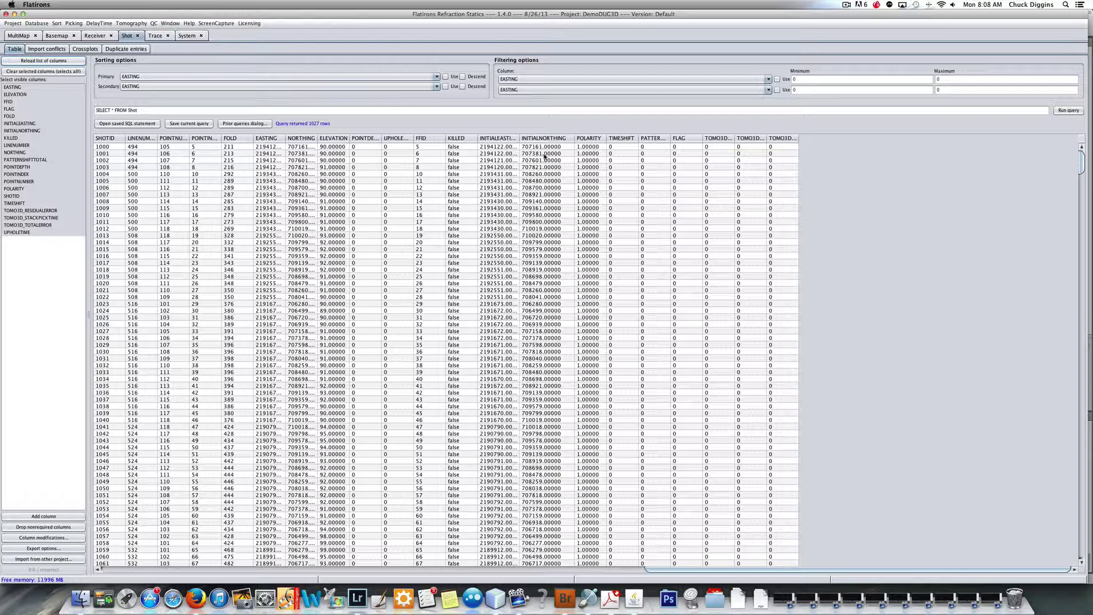
pyautogui.click(73, 24)
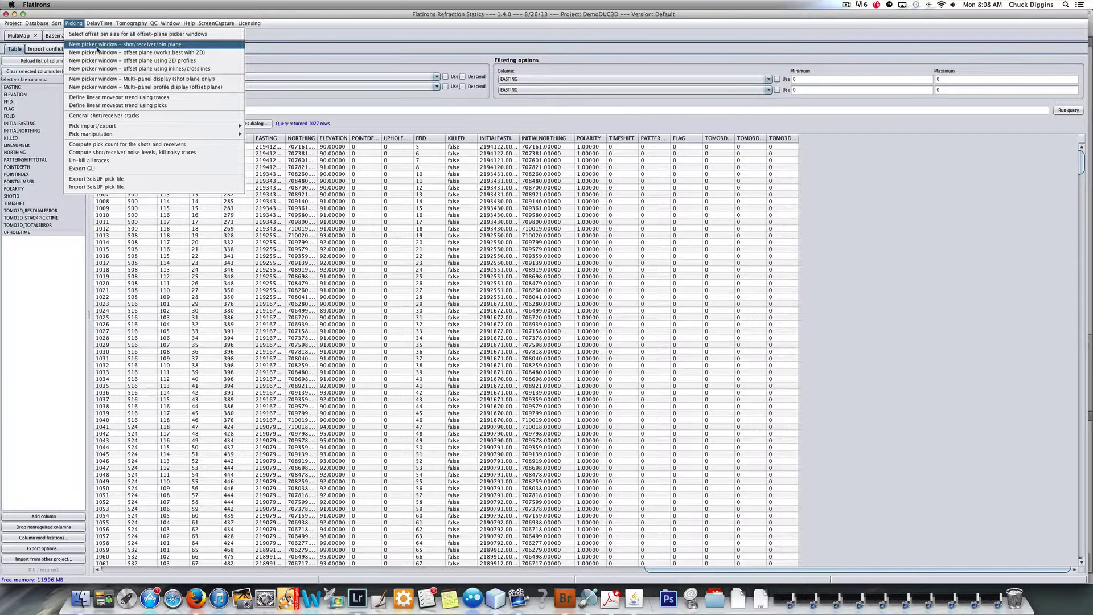
# Open a new picker window and show shot 1702 with grouping turned off
pyautogui.click(97, 46)
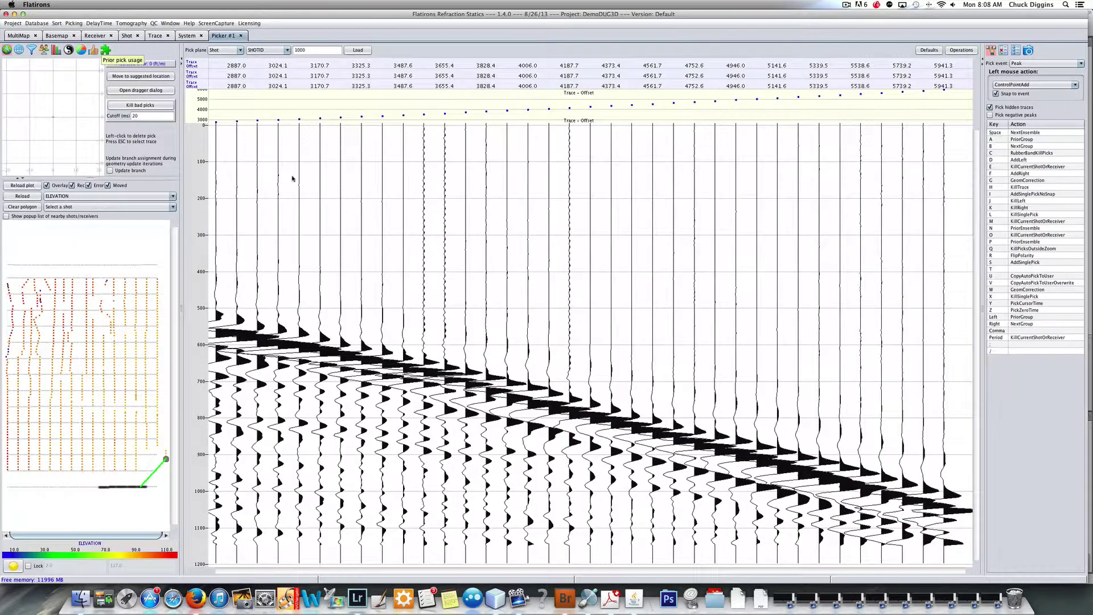
pyautogui.click(83, 393)
pyautogui.click(95, 351)
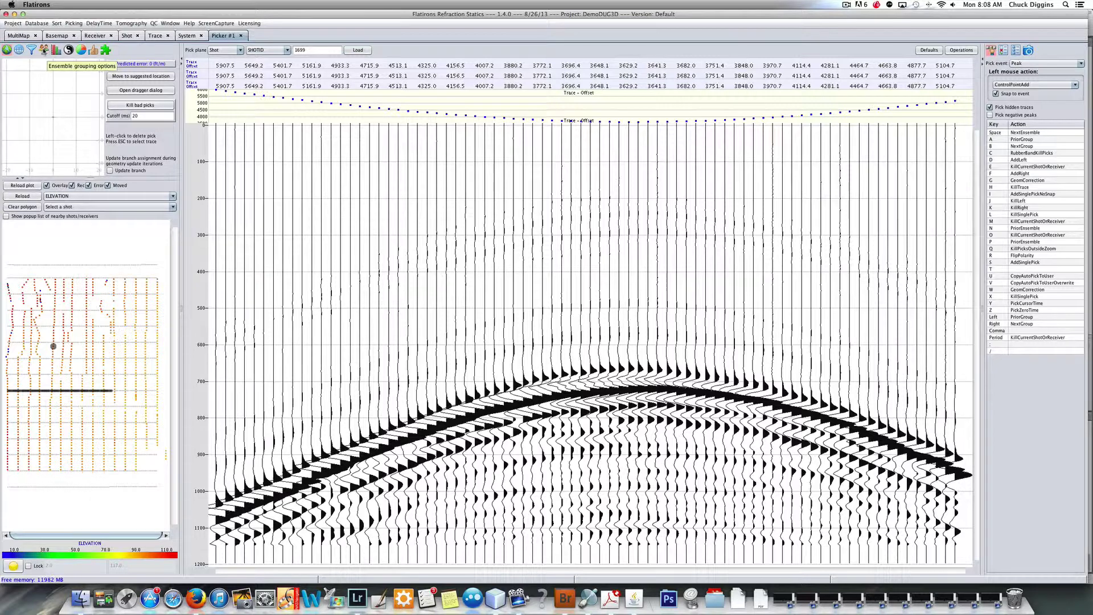
pyautogui.click(44, 49)
pyautogui.click(9, 64)
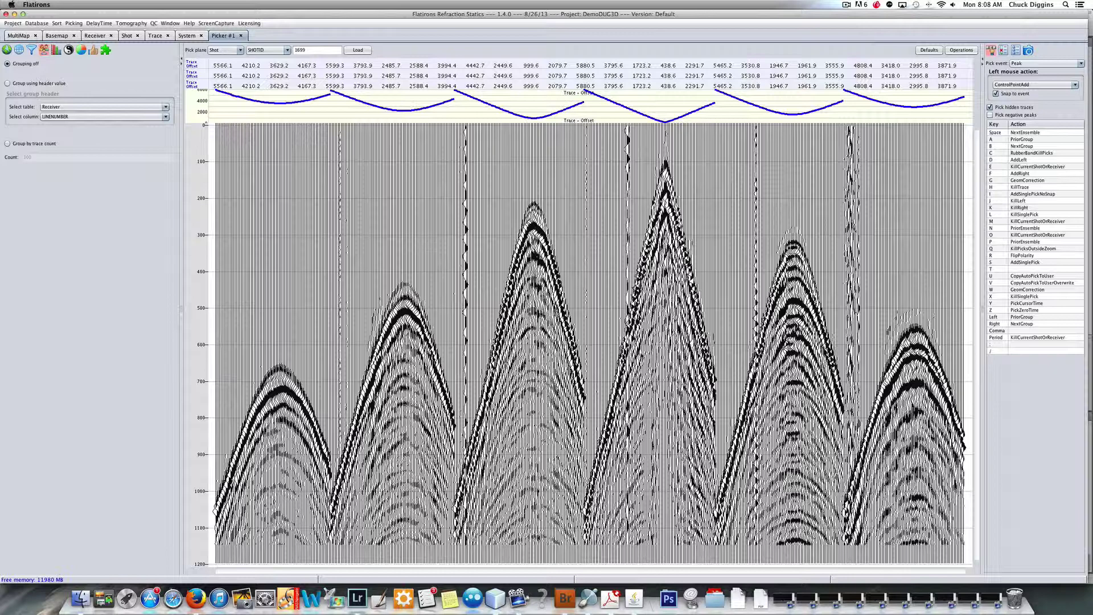
pyautogui.click(6, 51)
pyautogui.click(76, 286)
pyautogui.click(70, 367)
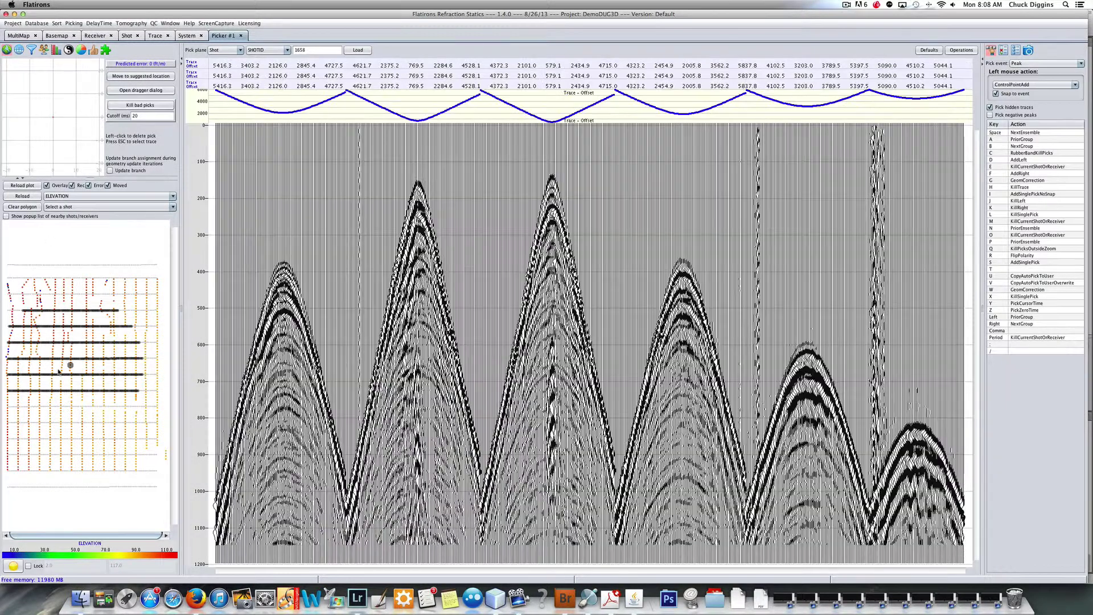
pyautogui.click(61, 370)
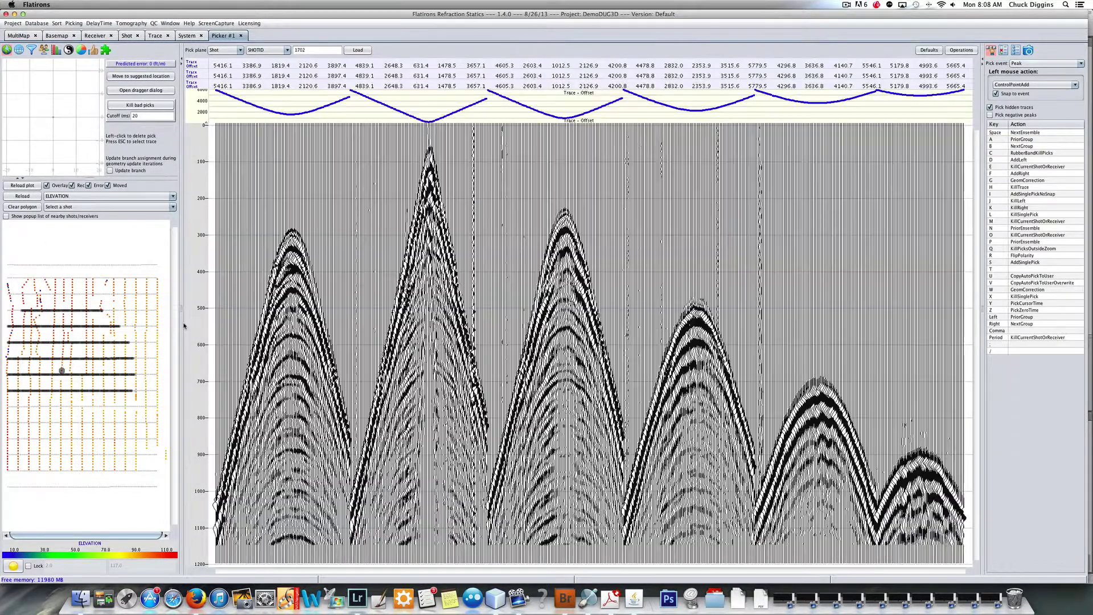
# Open a second picker on the Receiver pick plane and load receiver 1511's traces
pyautogui.click(72, 25)
pyautogui.click(117, 46)
pyautogui.click(240, 50)
pyautogui.click(218, 65)
pyautogui.click(87, 300)
pyautogui.click(50, 406)
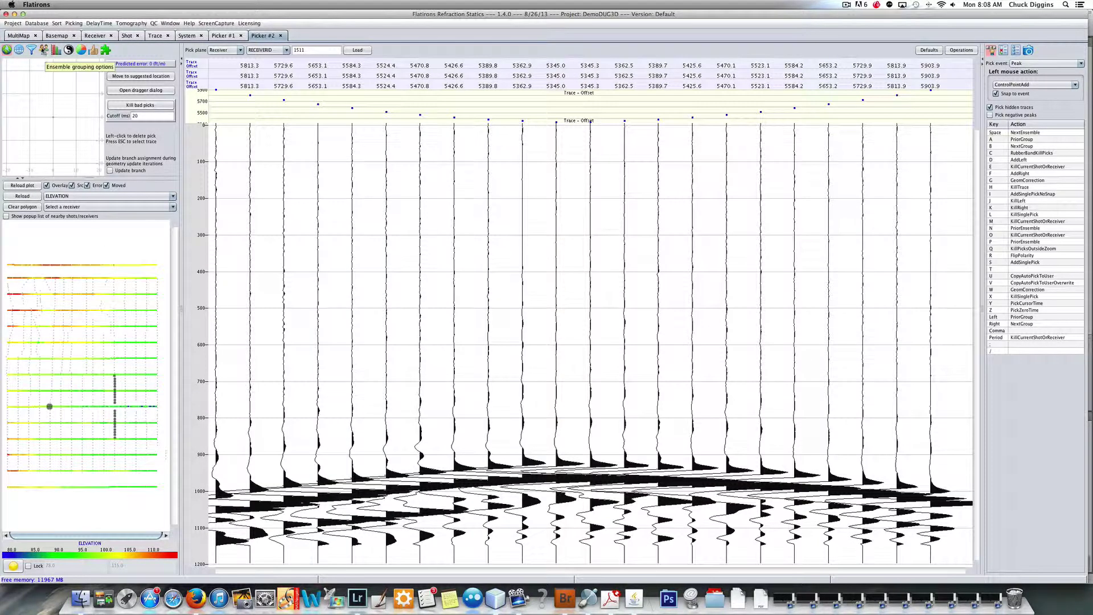
# Turn off grouping in the receiver picker, then return to the shot 1702 picker
pyautogui.click(44, 50)
pyautogui.click(7, 64)
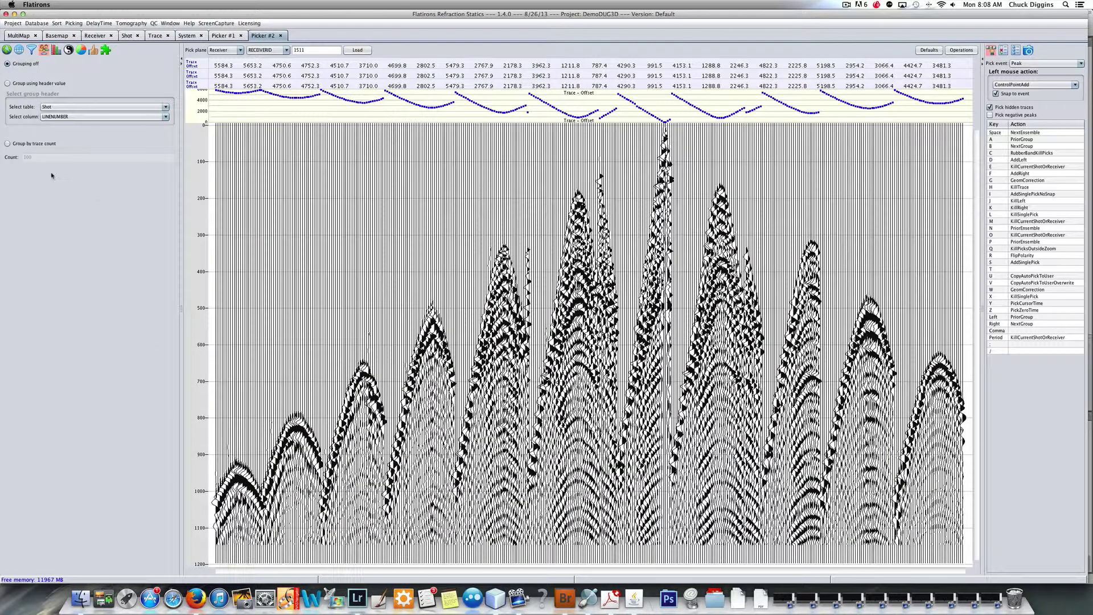
pyautogui.click(6, 50)
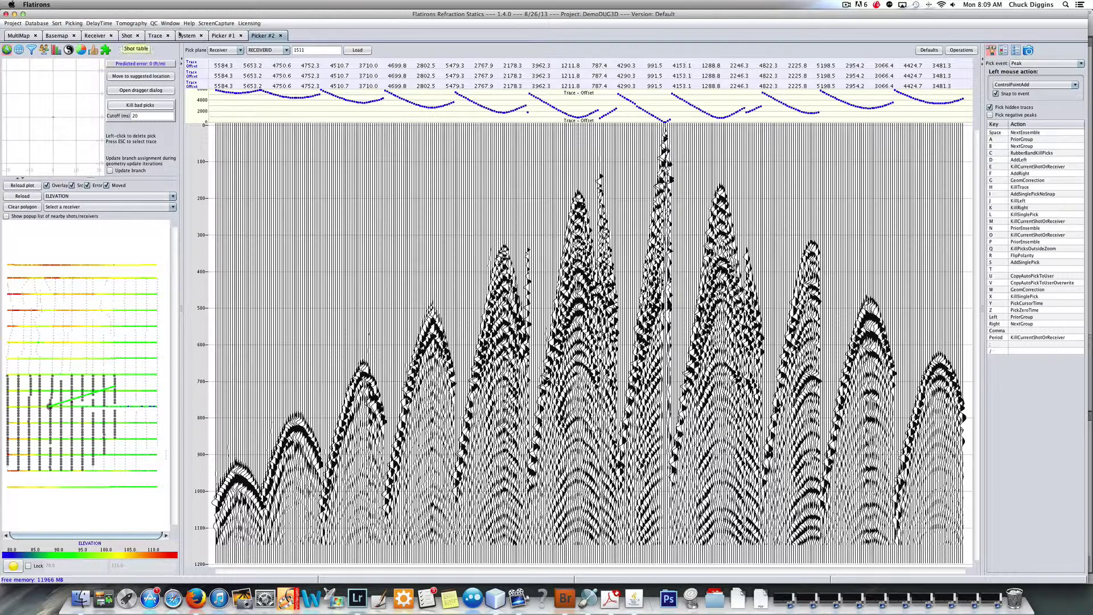
pyautogui.click(218, 35)
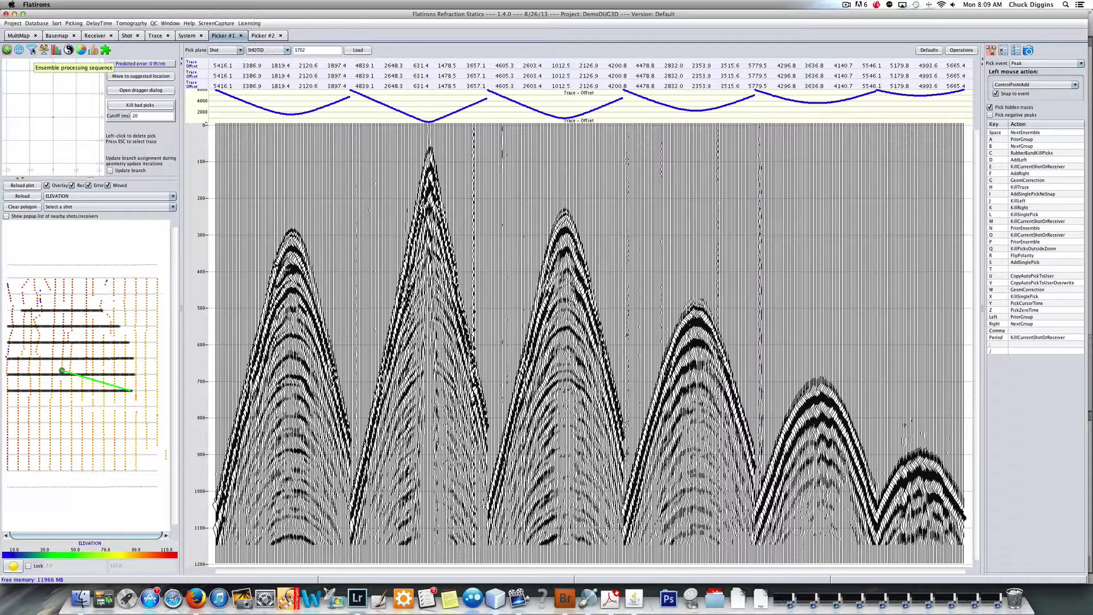
# Add a Bandpass filter to shot 1702's processing sequence, toggling it to compare results
pyautogui.click(33, 50)
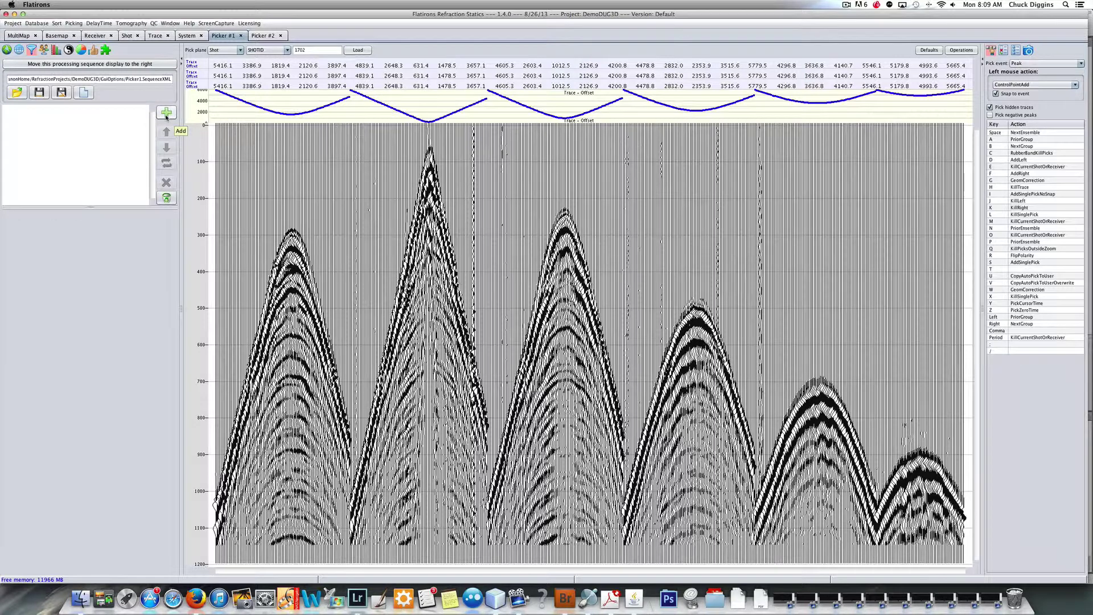
pyautogui.click(166, 114)
pyautogui.moveTo(184, 122)
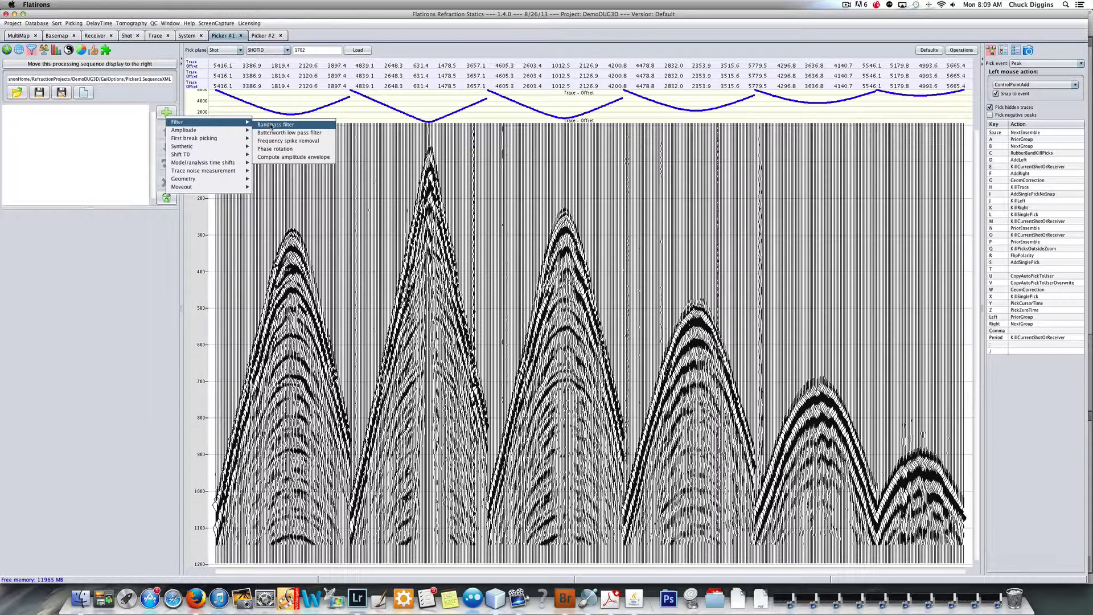
pyautogui.click(272, 125)
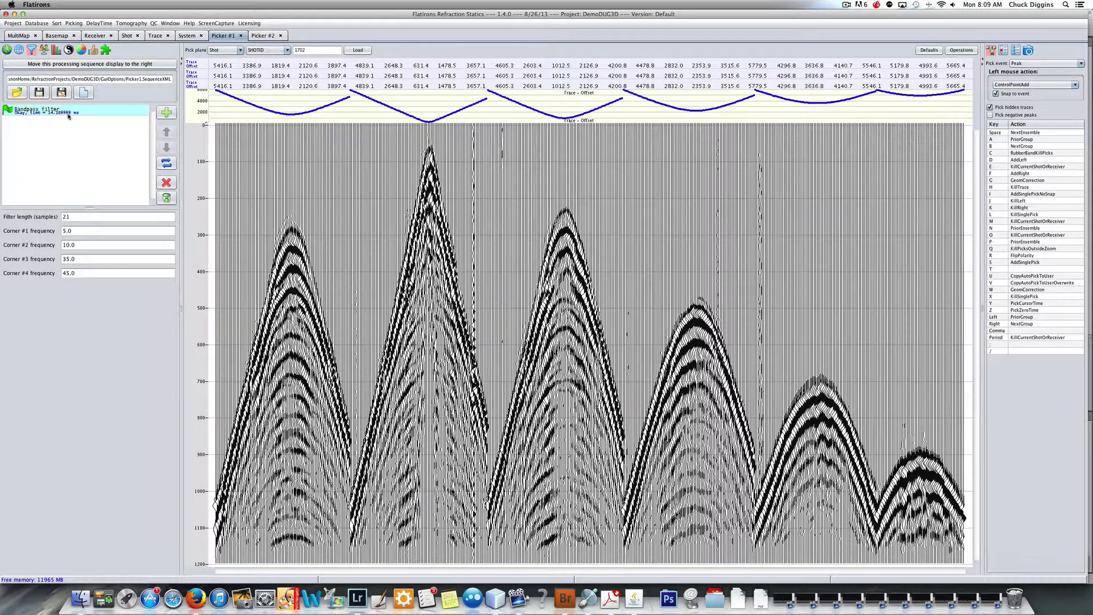
pyautogui.click(164, 164)
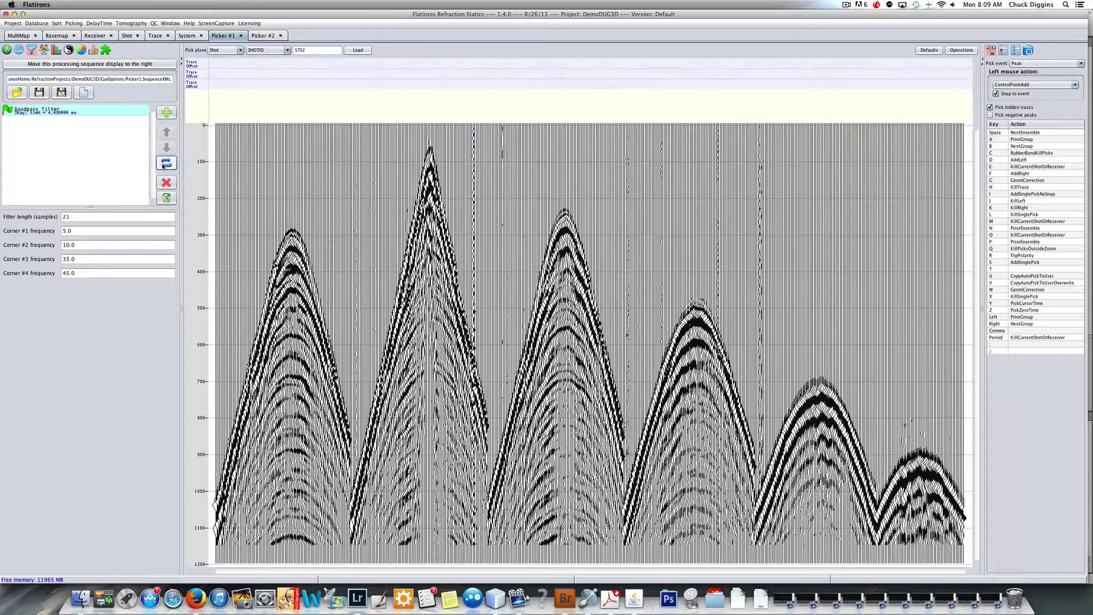
pyautogui.click(164, 165)
pyautogui.click(164, 165)
pyautogui.click(164, 164)
# Set the bandpass filter length to 81 samples
pyautogui.doubleClick(98, 216)
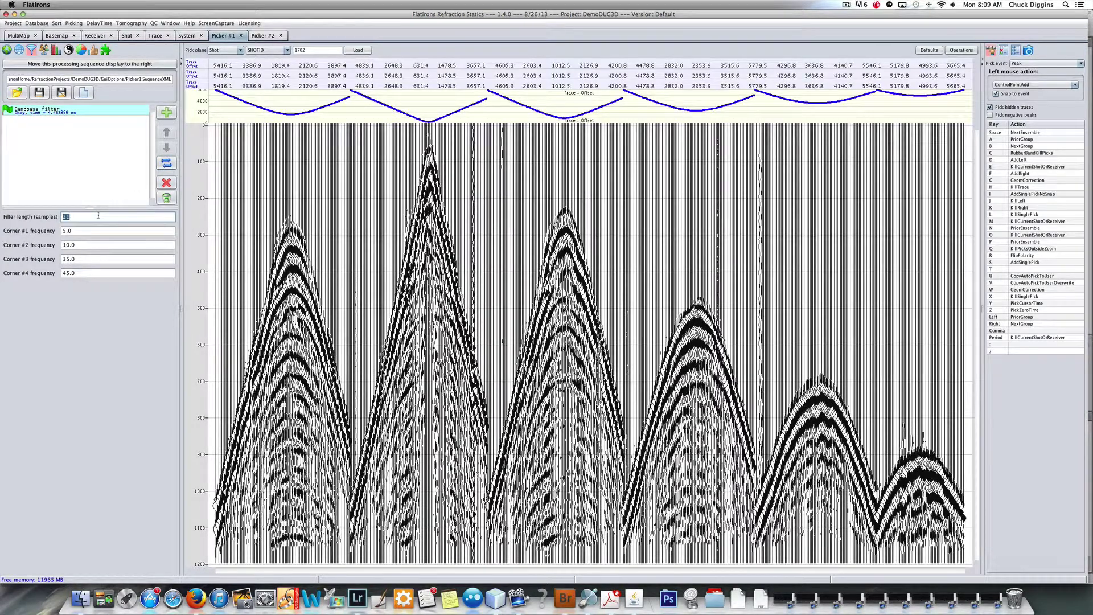
pyautogui.write('81')
pyautogui.press('Return')
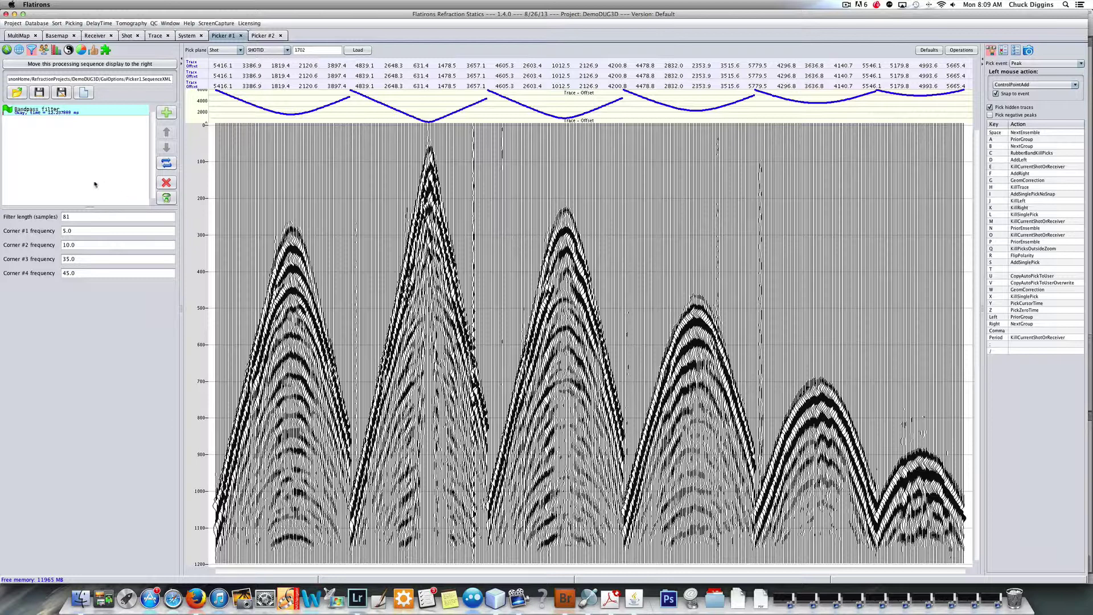
pyautogui.click(165, 113)
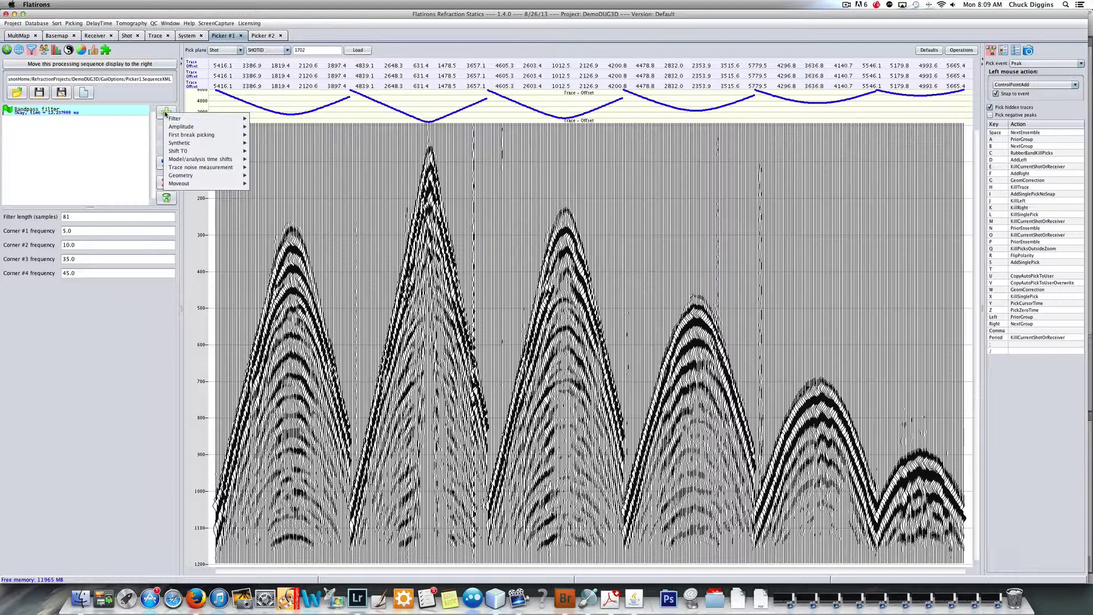
# Add automatic gain control with its window lengthened to 912.4 ms
pyautogui.moveTo(183, 127)
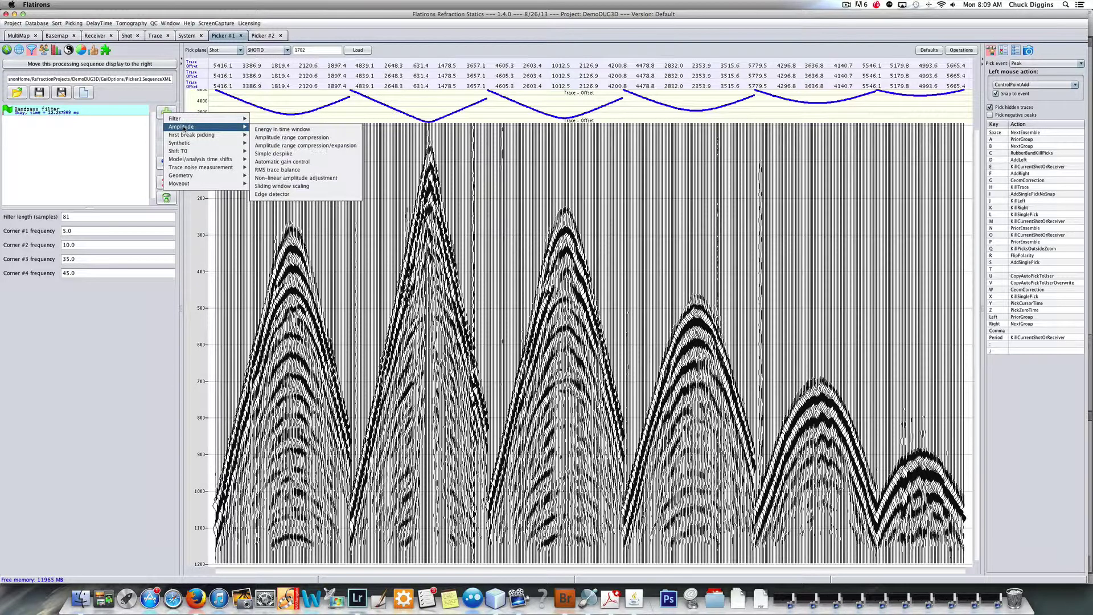
pyautogui.click(282, 162)
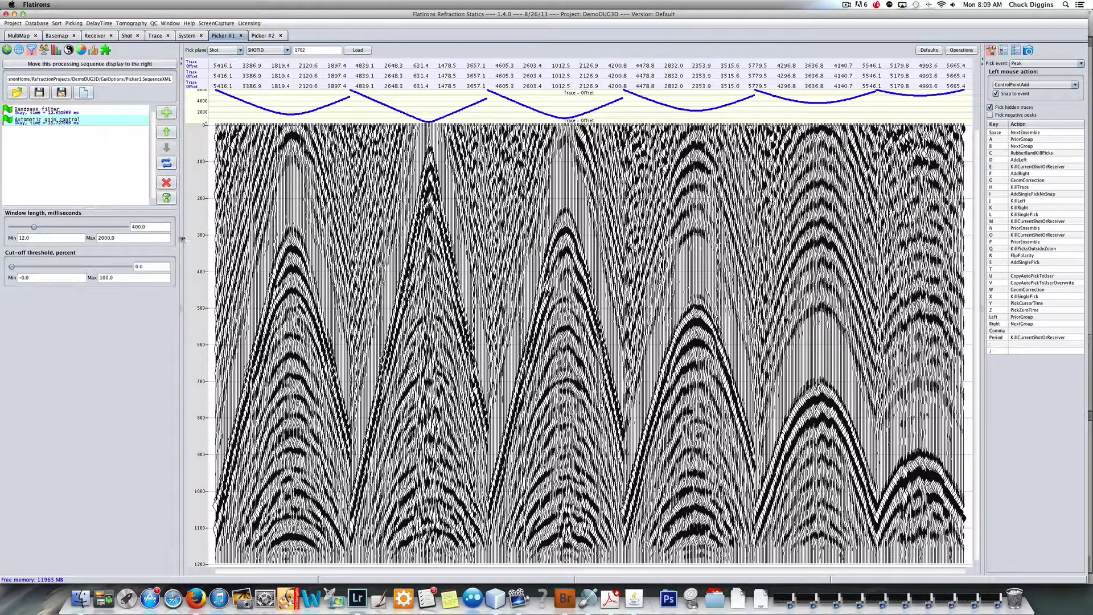
pyautogui.moveTo(35, 229); pyautogui.dragTo(65, 231)
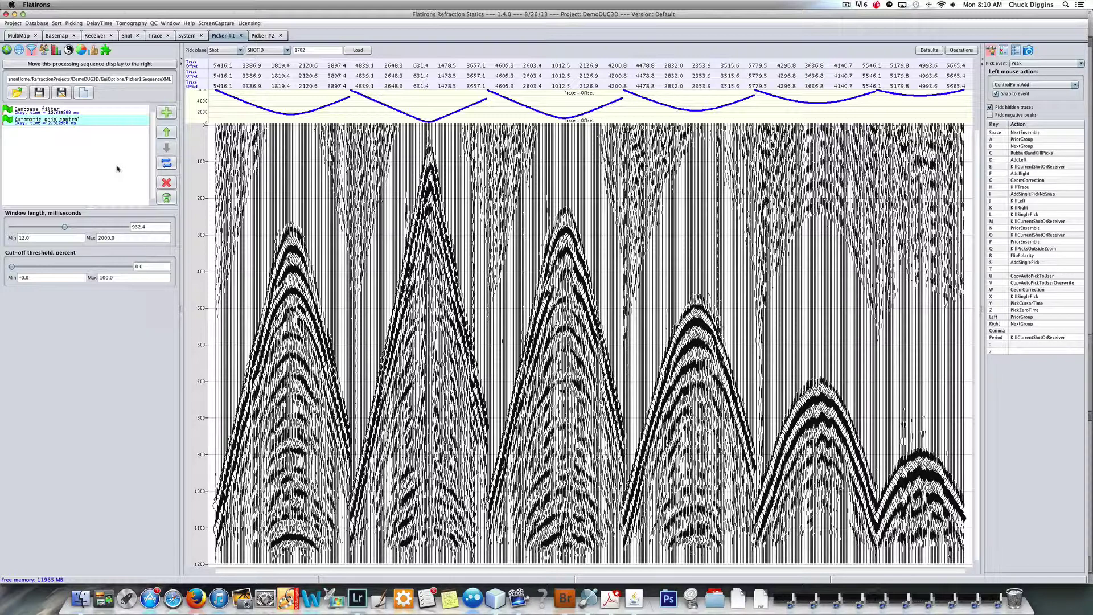
# Add Apply linear moveout to the processing sequence
pyautogui.click(166, 112)
pyautogui.moveTo(216, 188)
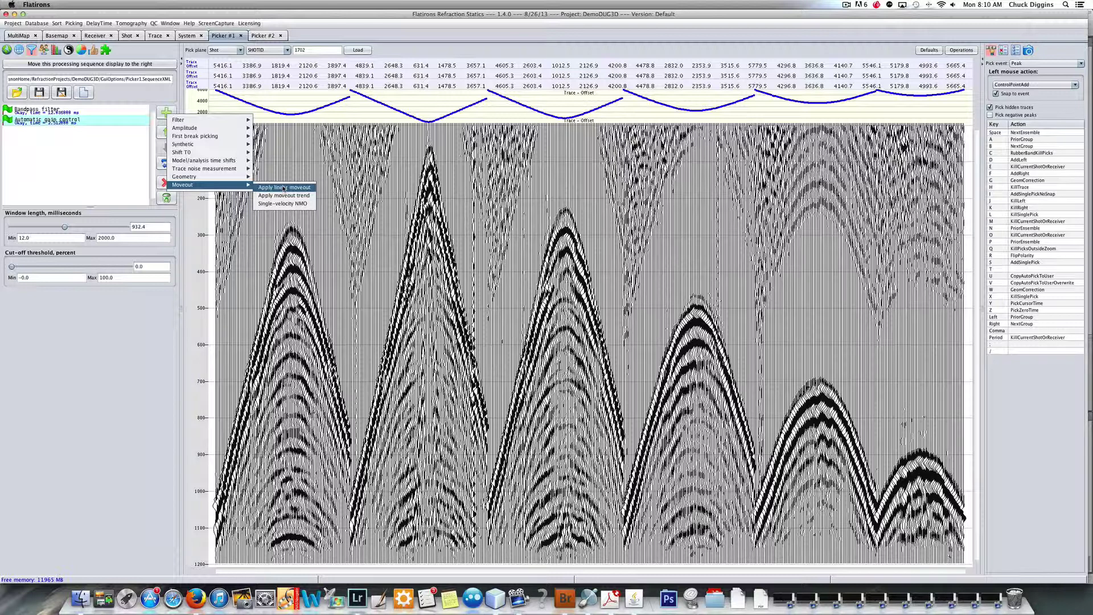
pyautogui.click(284, 188)
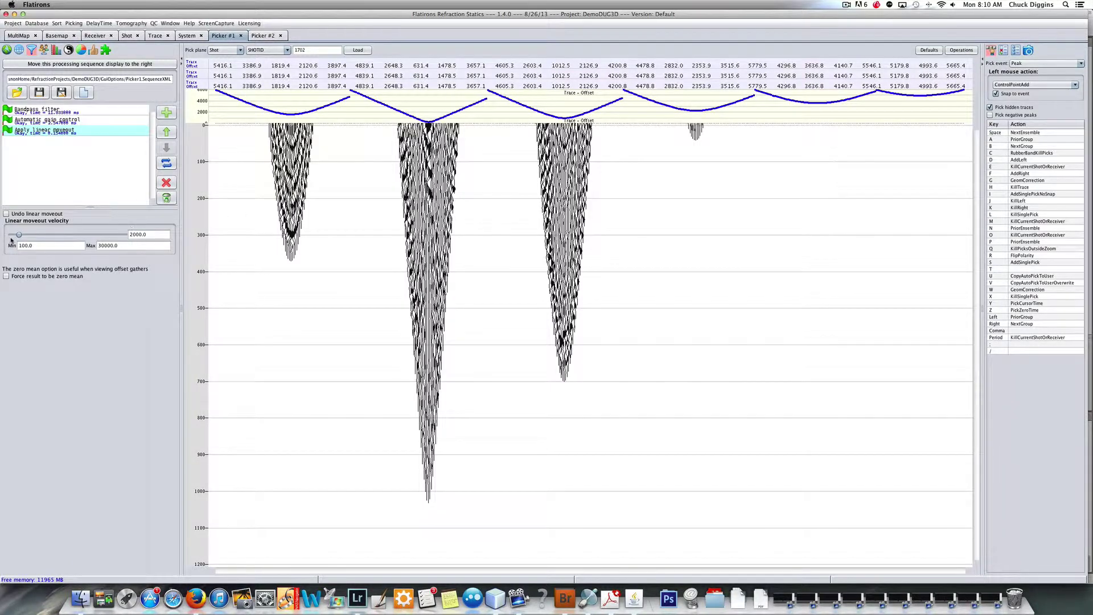
# Raise the linear moveout velocity to about 6468.7 and lock the time axis at −300 to 300
pyautogui.moveTo(18, 235); pyautogui.dragTo(35, 236)
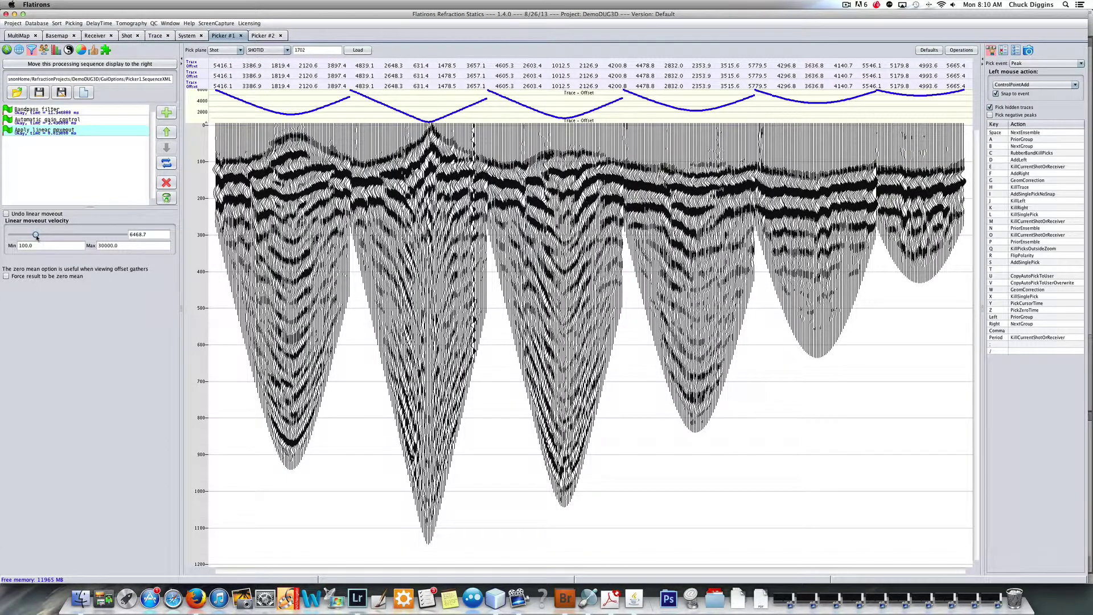
pyautogui.scroll(-3, 821, 293)
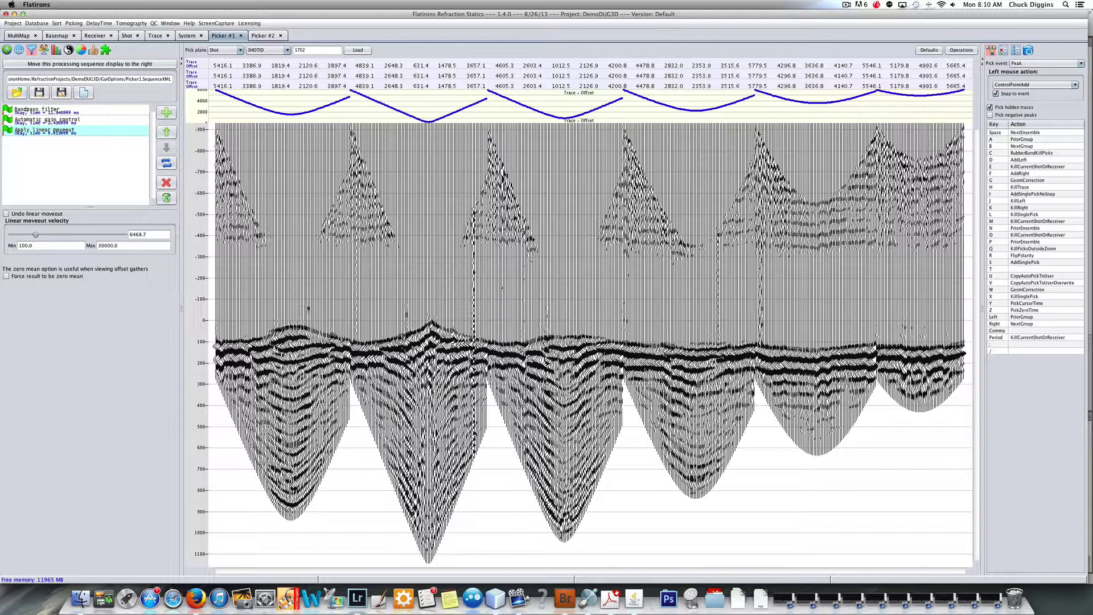
pyautogui.click(1003, 50)
pyautogui.click(997, 125)
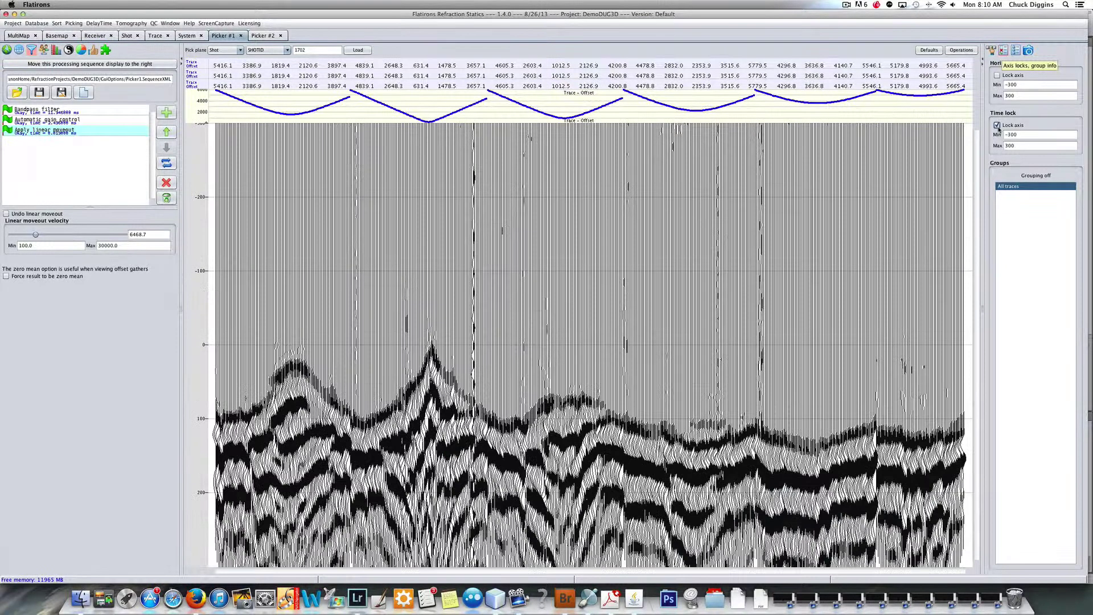
# Set the time lock minimum to −100 and fill only negative wiggle lobes, in black
pyautogui.tripleClick(1038, 133)
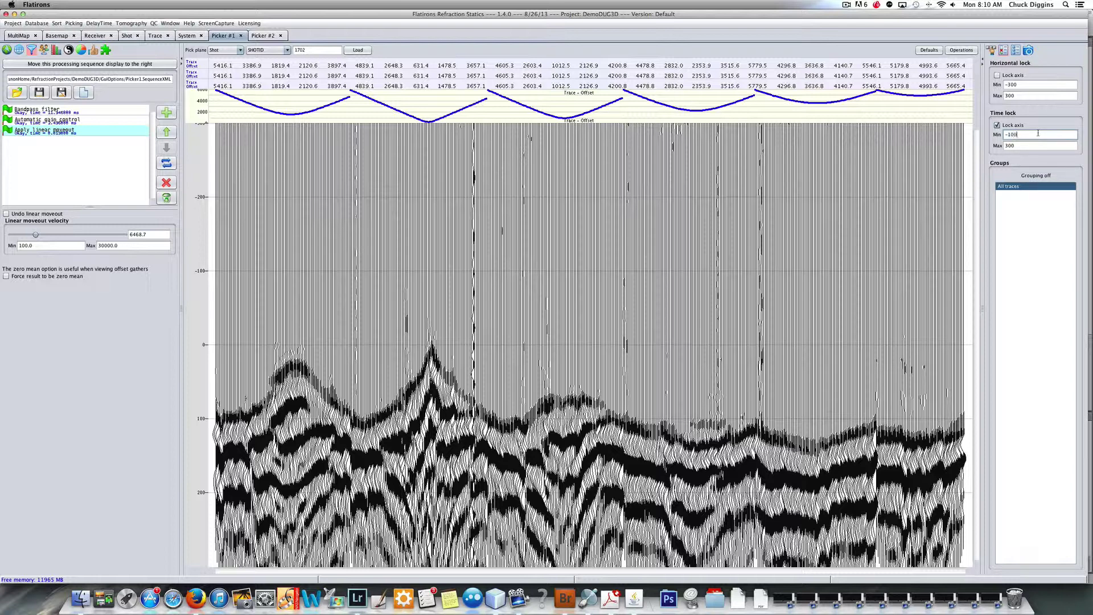
pyautogui.press('Return')
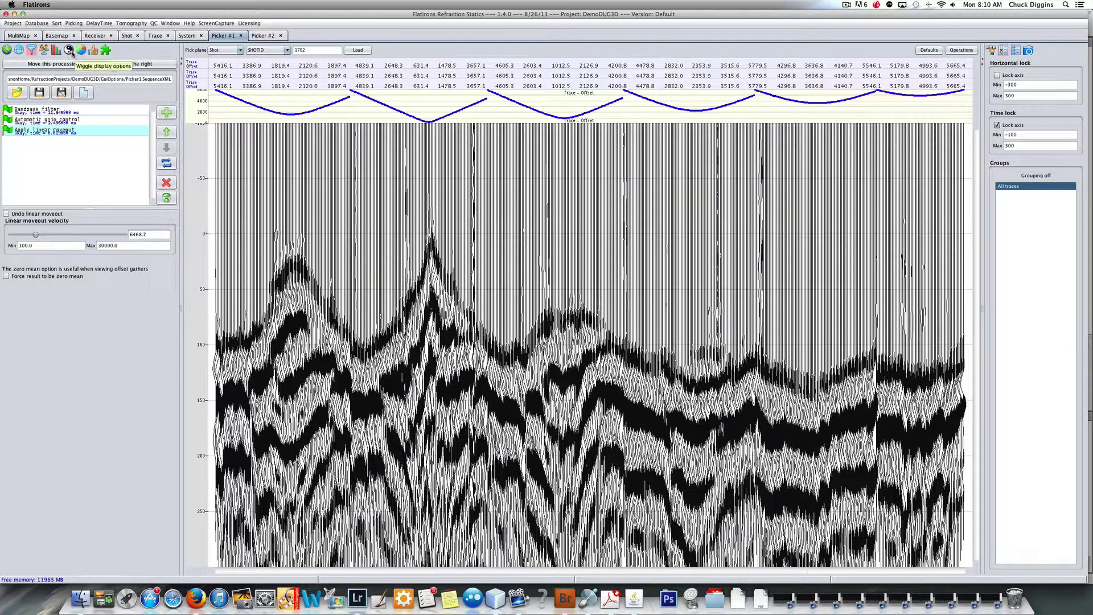
pyautogui.click(69, 50)
pyautogui.click(119, 115)
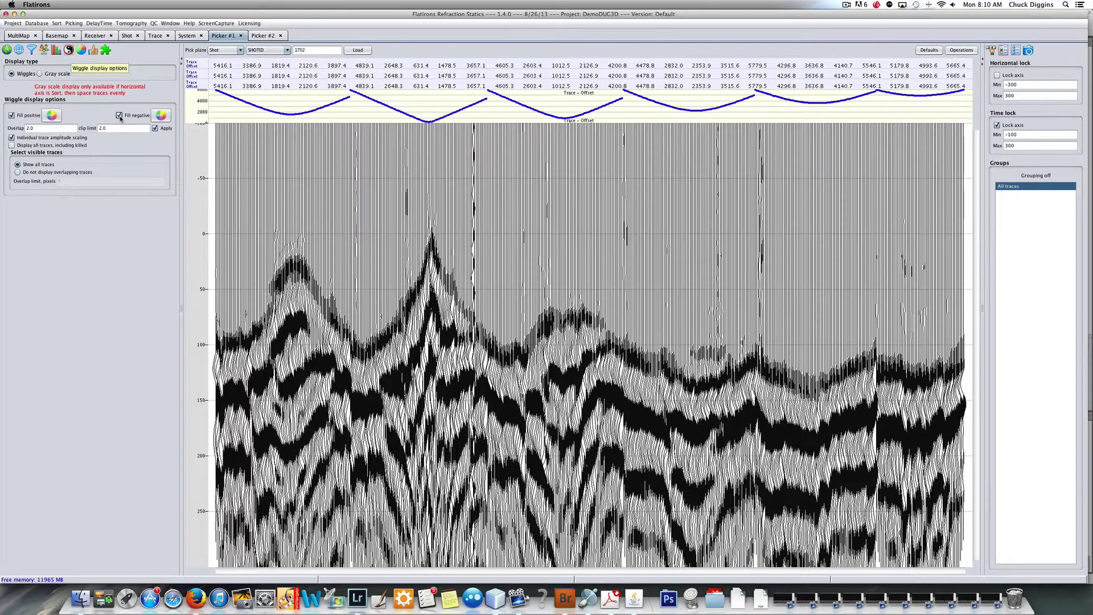
pyautogui.click(12, 115)
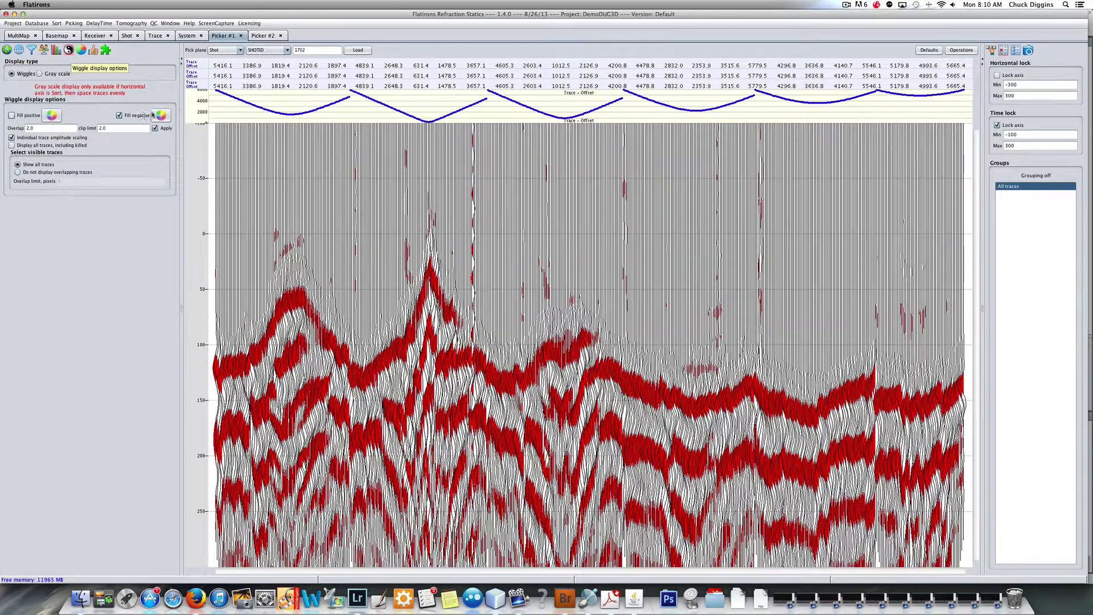
pyautogui.click(161, 116)
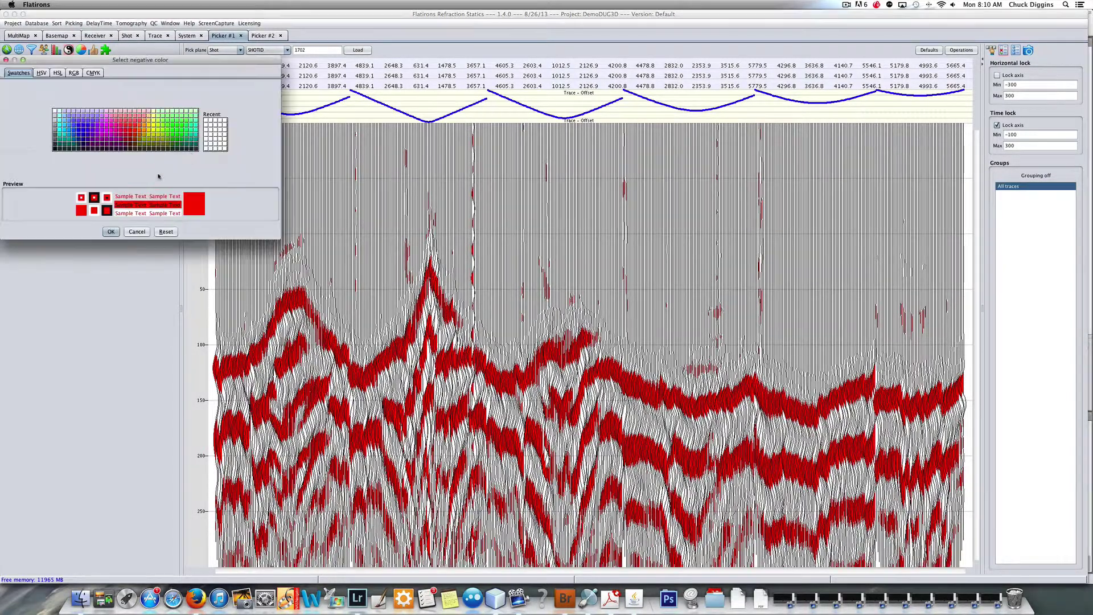
pyautogui.click(54, 150)
pyautogui.click(111, 231)
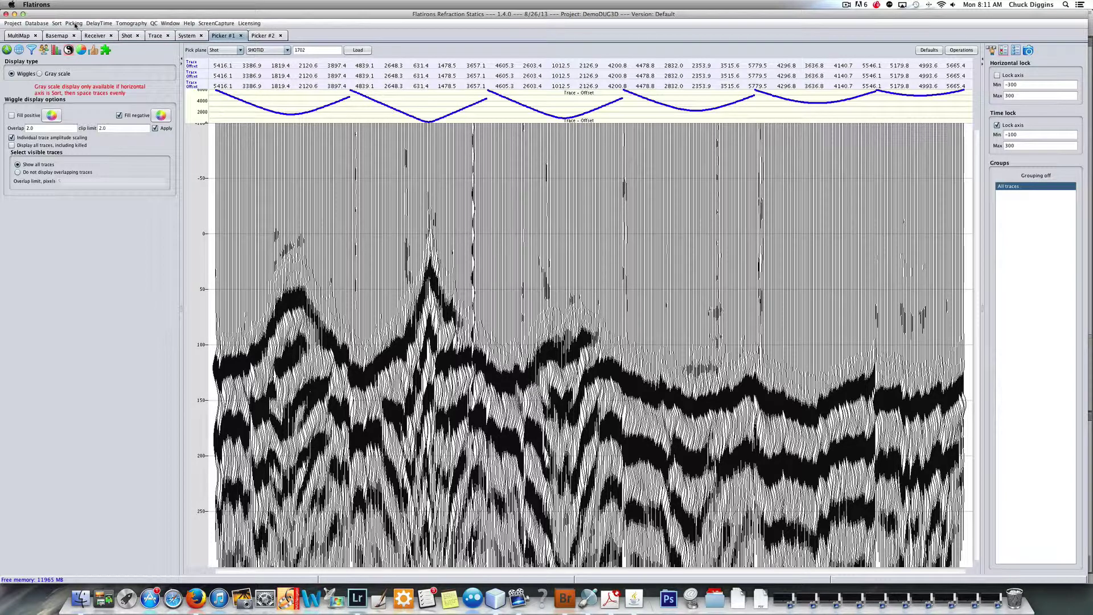
pyautogui.click(74, 26)
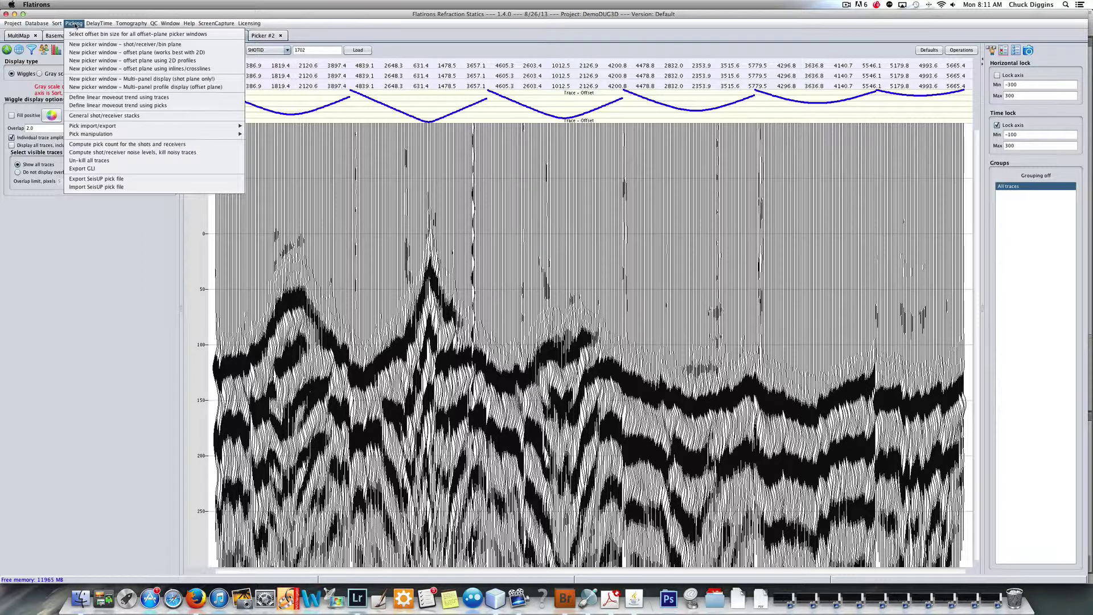
# Open Define linear moveout trend using picks and load sparse CMP gathers from several bins
pyautogui.click(119, 98)
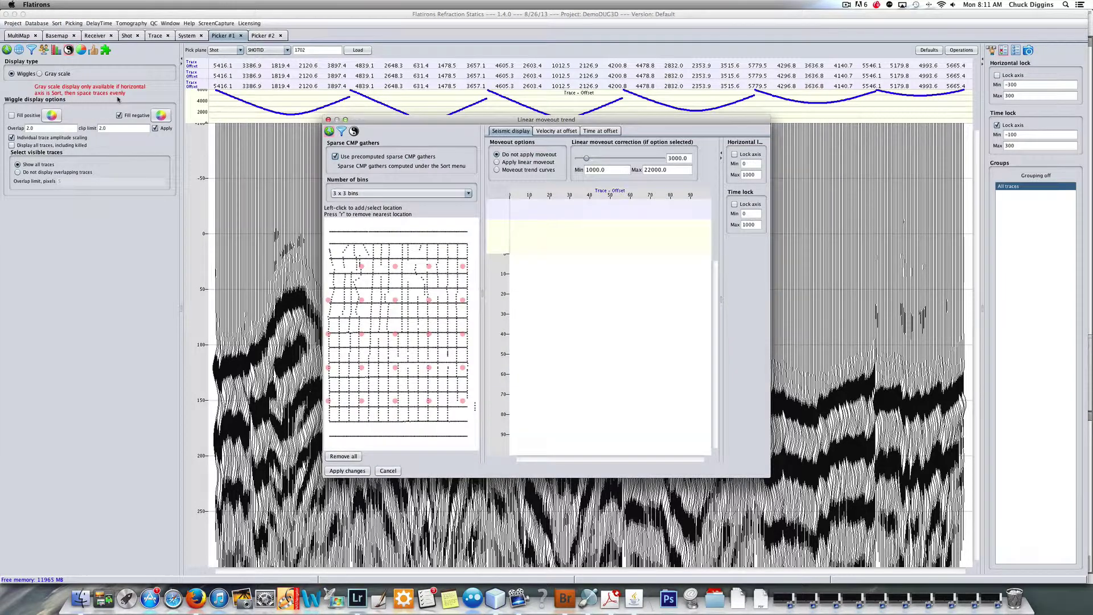
pyautogui.click(362, 267)
pyautogui.click(428, 265)
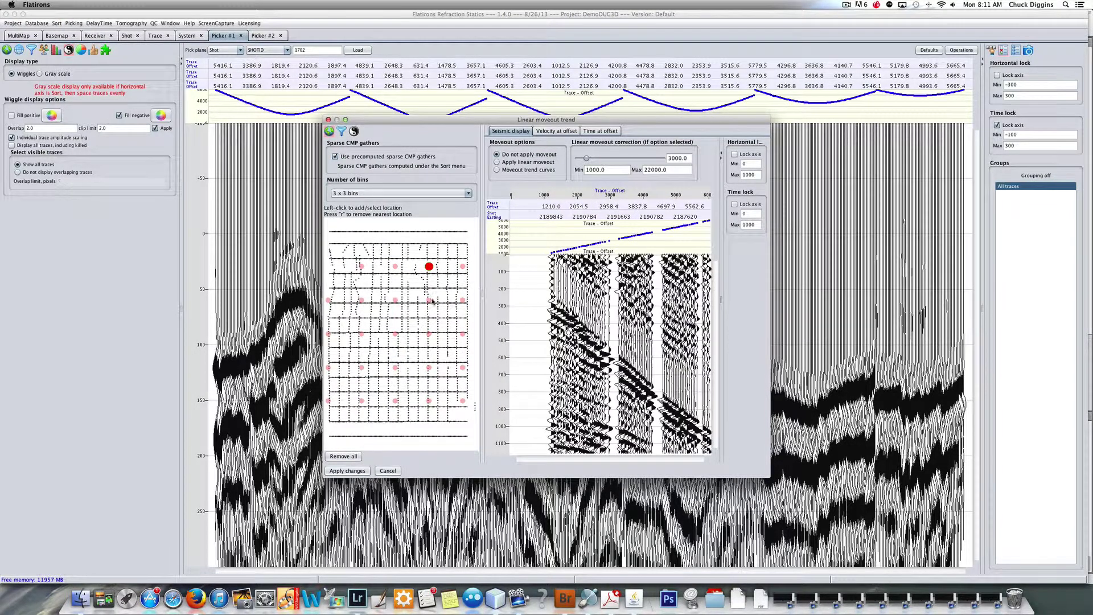
pyautogui.click(430, 301)
pyautogui.click(395, 301)
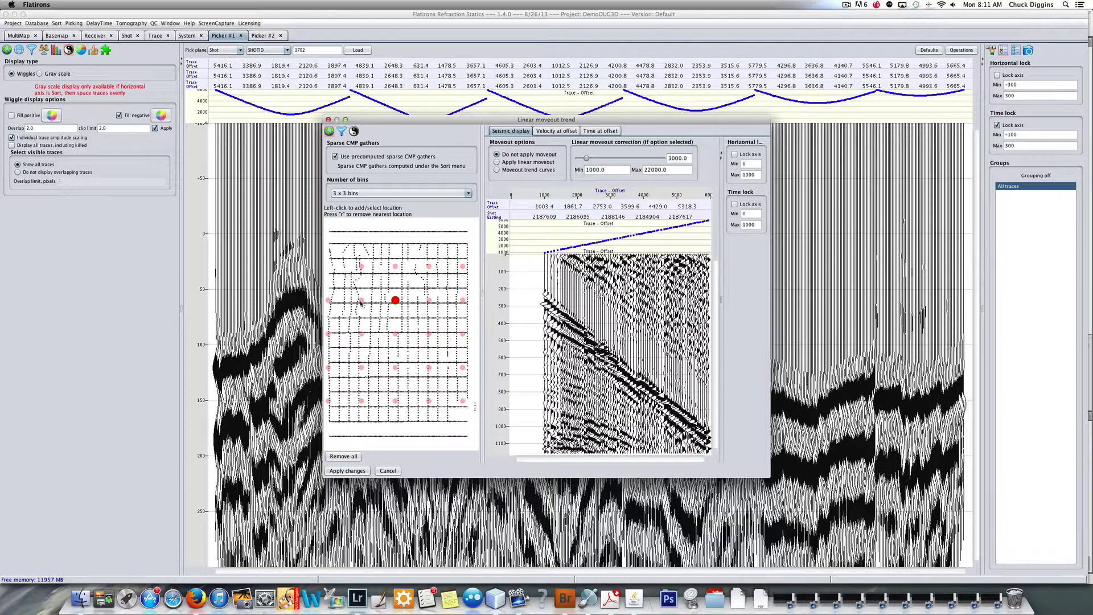
pyautogui.click(361, 334)
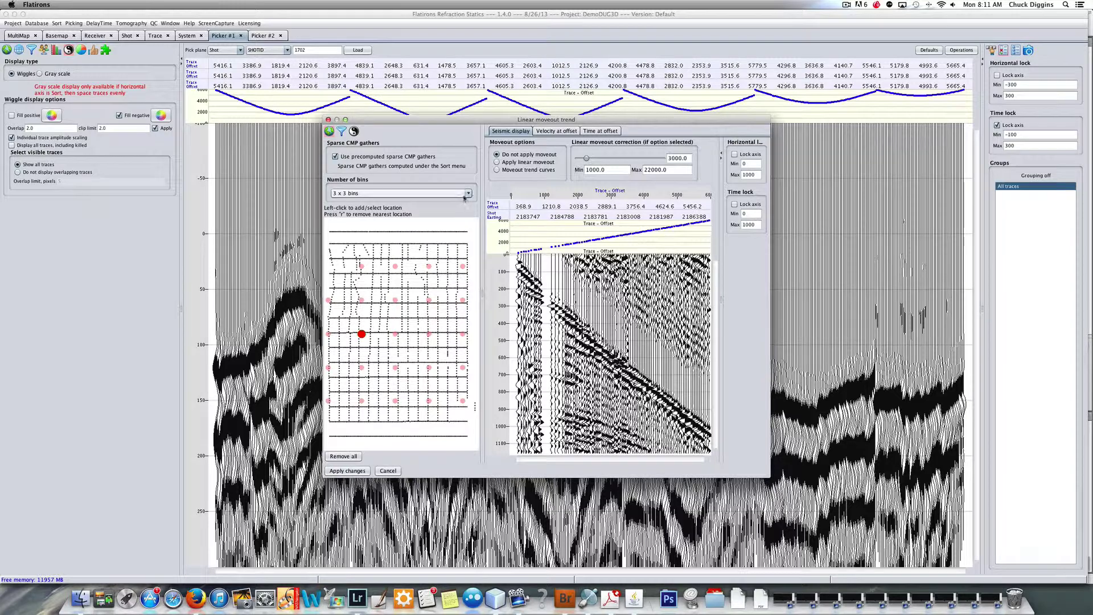
pyautogui.moveTo(493, 120); pyautogui.dragTo(198, 34)
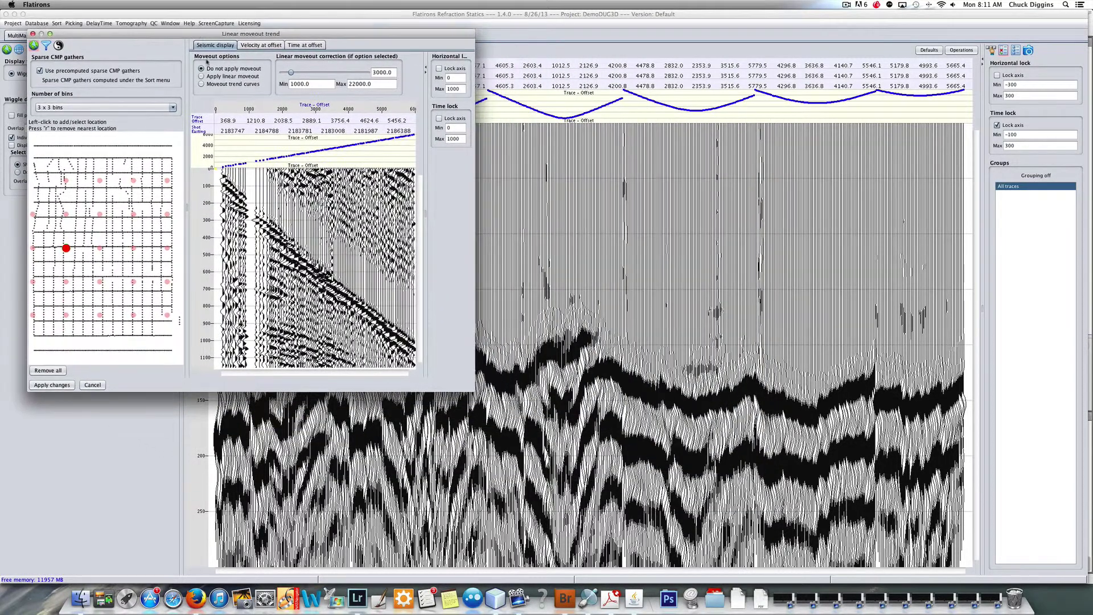
# Enlarge the trend window, disable precomputed sparse CMP gathers, and load a gather at a new bin
pyautogui.moveTo(472, 389); pyautogui.dragTo(936, 579)
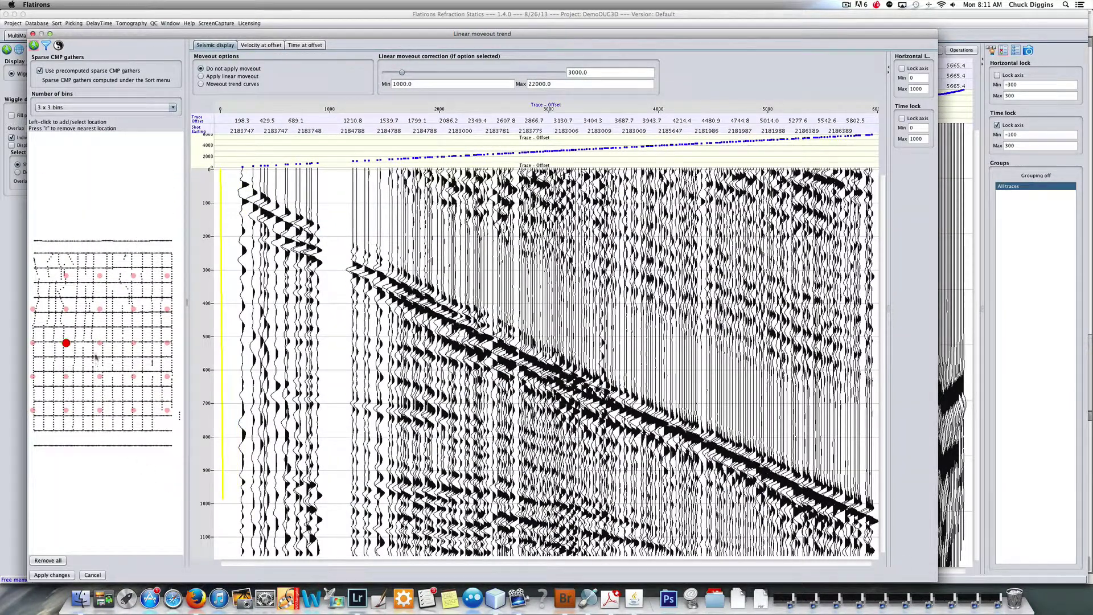
pyautogui.click(100, 309)
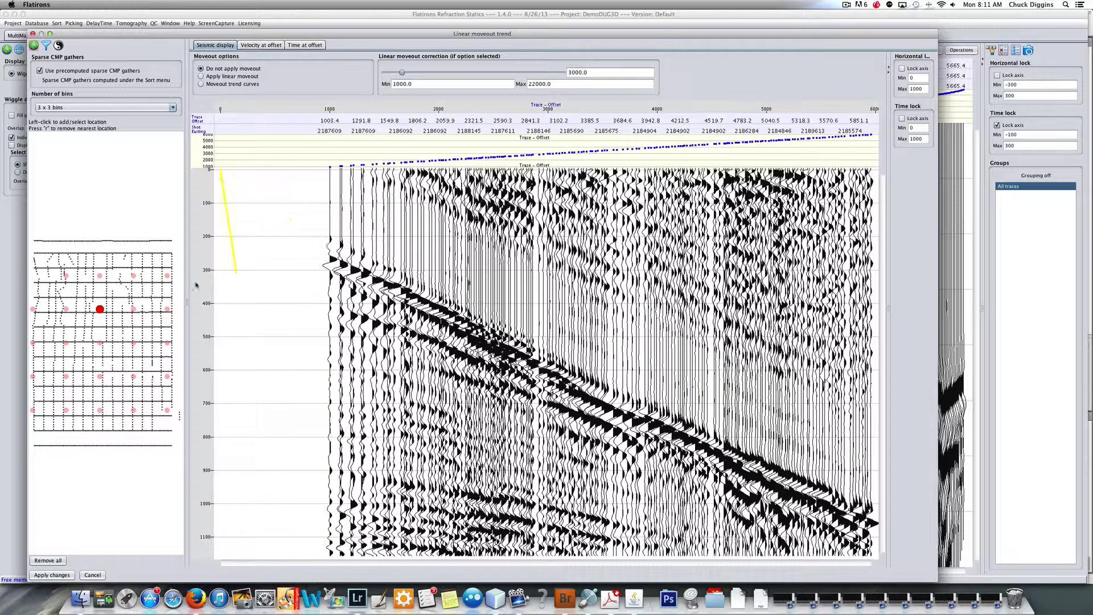
pyautogui.click(40, 71)
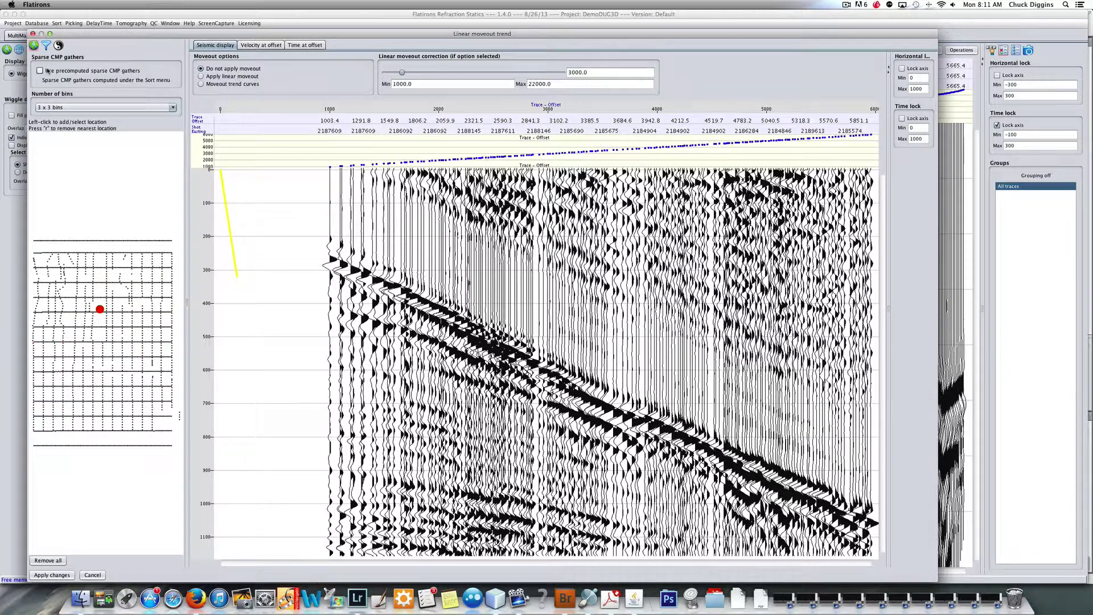
pyautogui.click(55, 283)
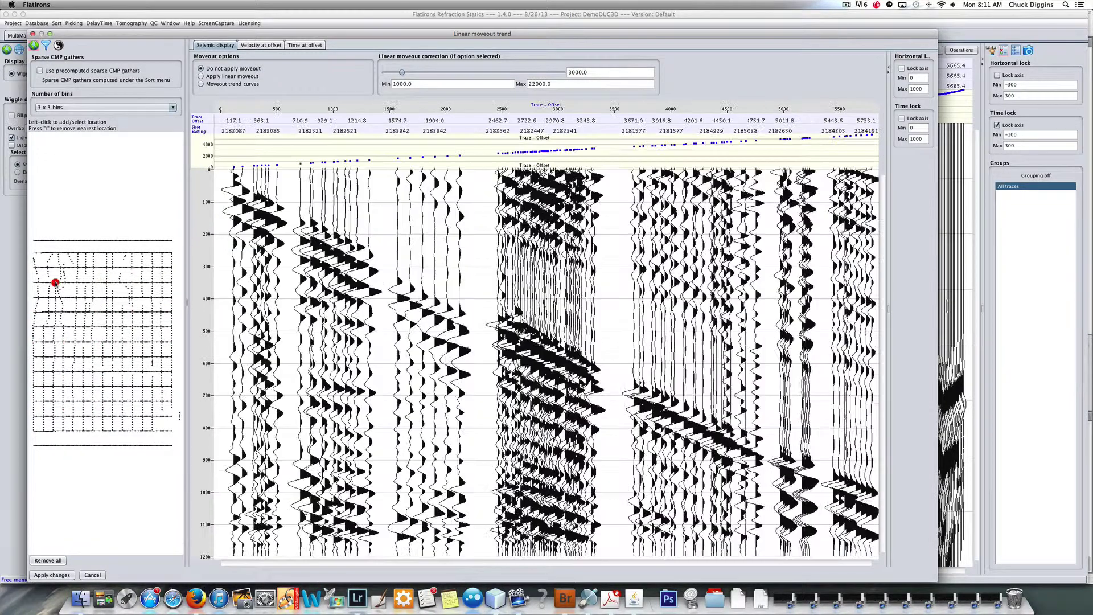
pyautogui.click(53, 329)
pyautogui.moveTo(221, 171)
pyautogui.mouseDown()
pyautogui.moveTo(278, 210)
pyautogui.moveTo(227, 183)
pyautogui.mouseUp()
pyautogui.click(58, 45)
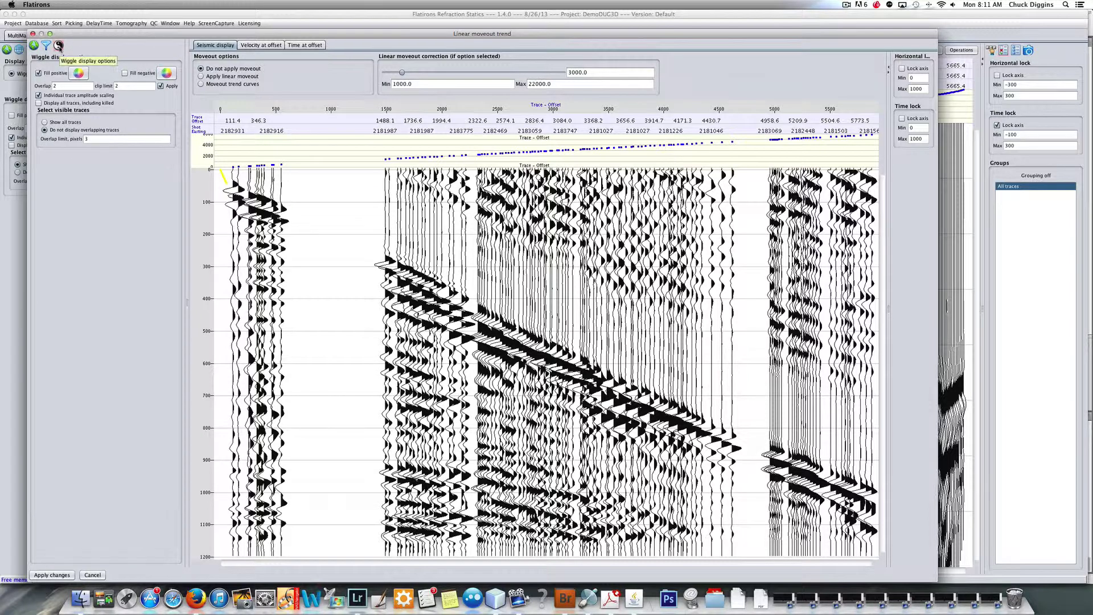
# Fill the gather's negative wiggle lobes in black and turn off positive lobe fill
pyautogui.click(128, 73)
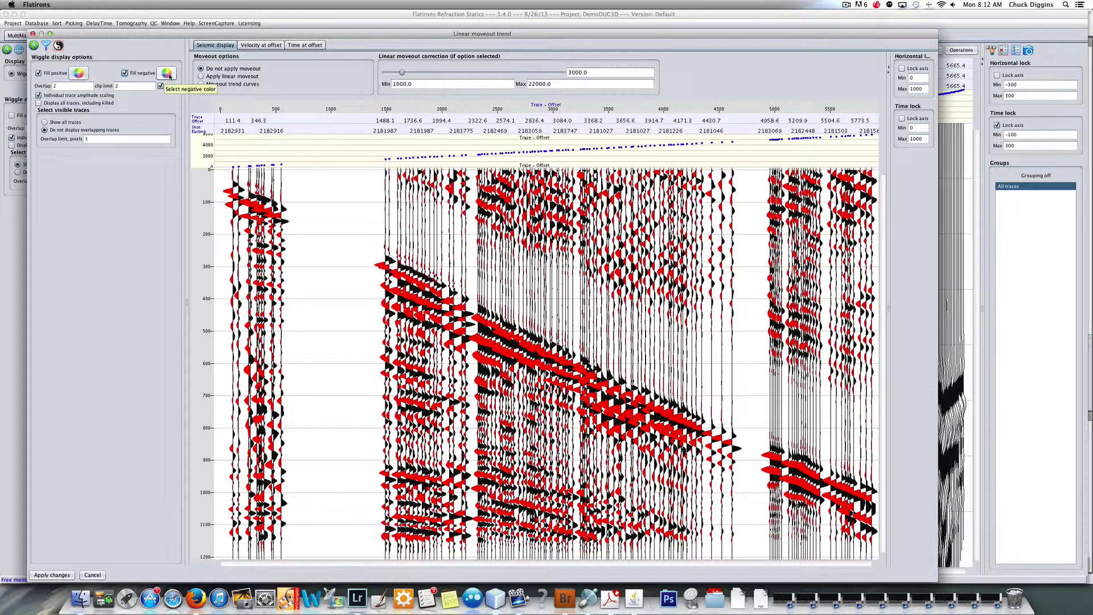
pyautogui.click(167, 73)
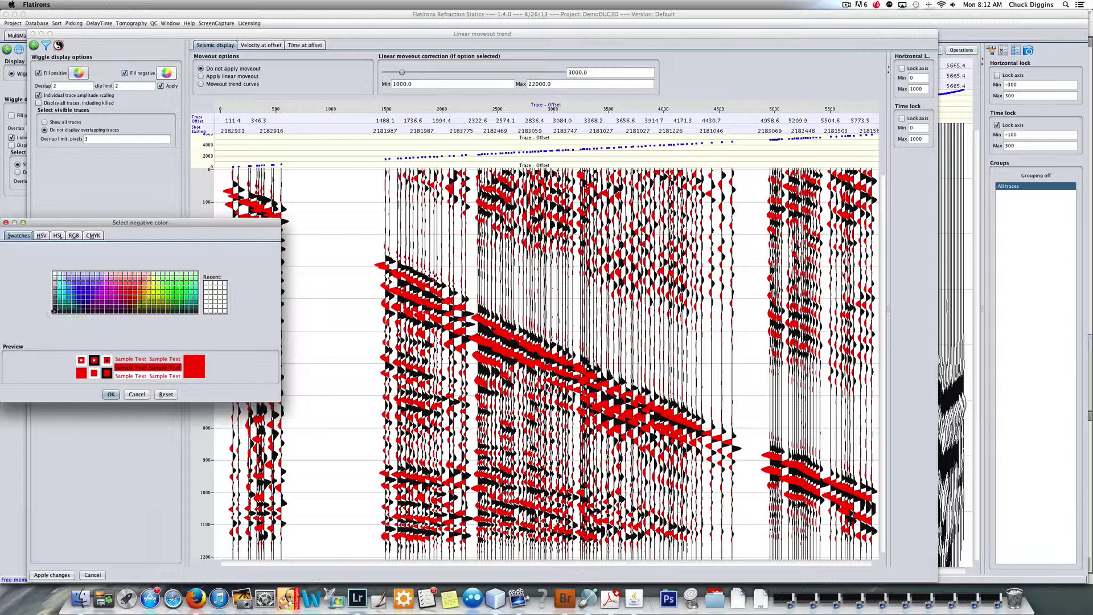
pyautogui.click(55, 311)
pyautogui.click(110, 394)
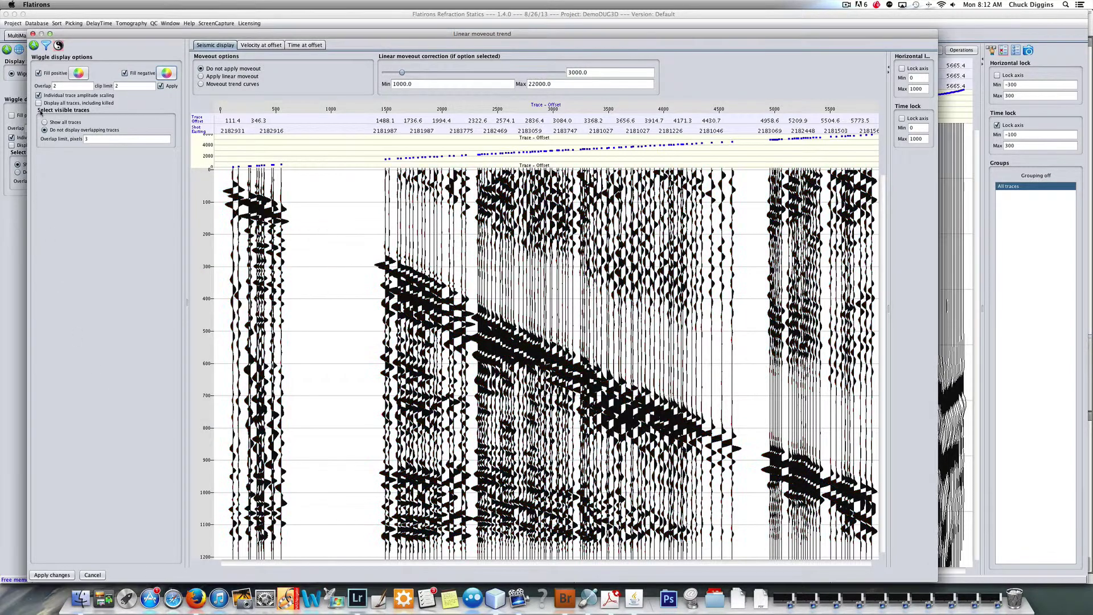
pyautogui.click(38, 73)
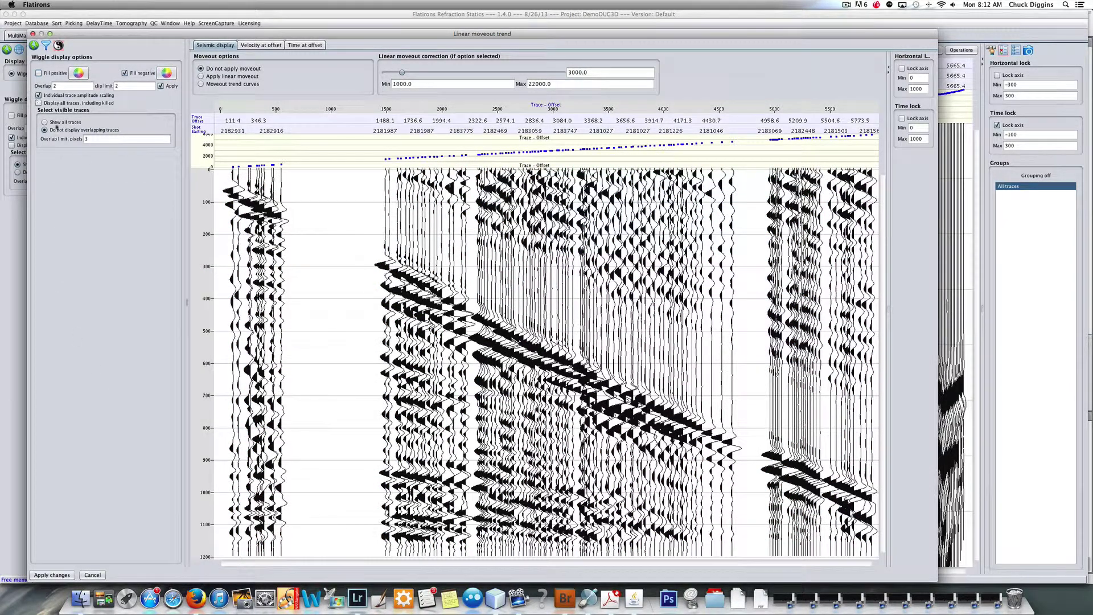
# Trace the moveout trend along the first breaks, dismiss the backtracking error, and redraw it from near offset to about 5800
pyautogui.click(232, 193)
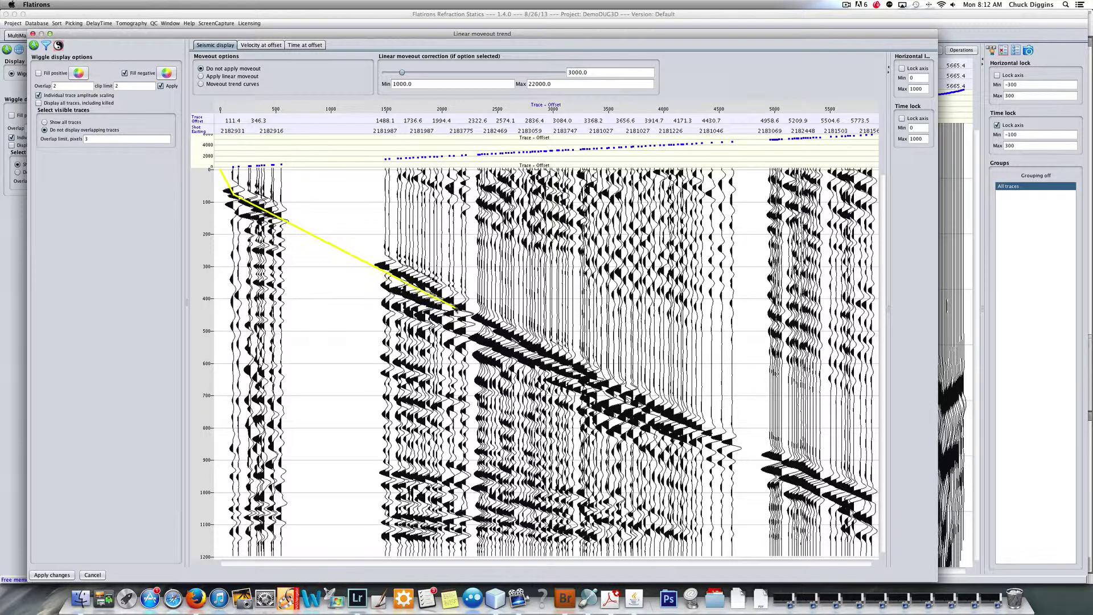
pyautogui.click(655, 408)
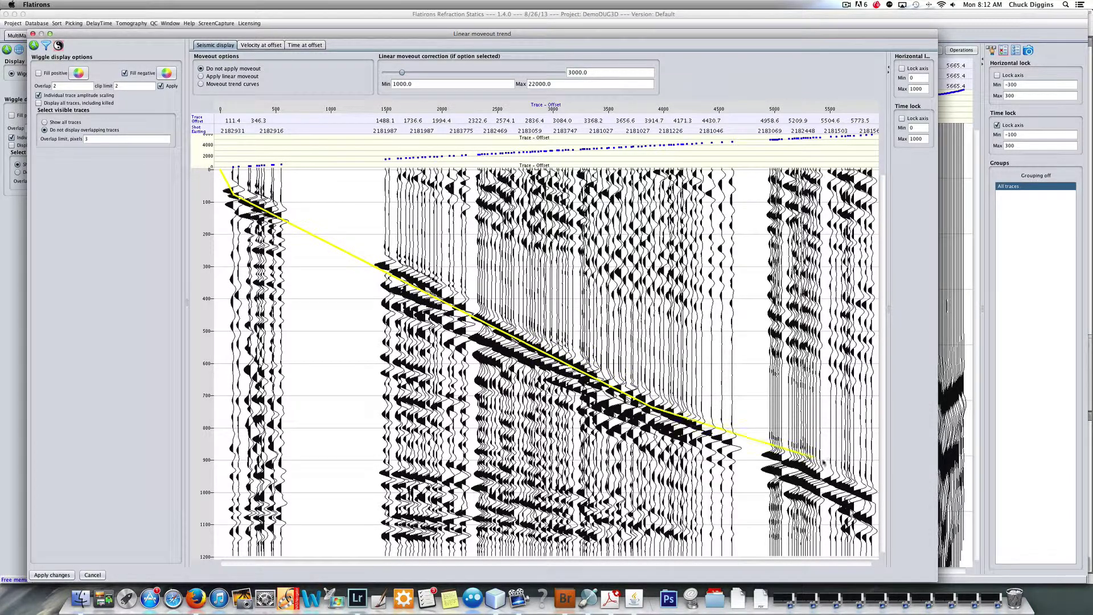
pyautogui.click(873, 498)
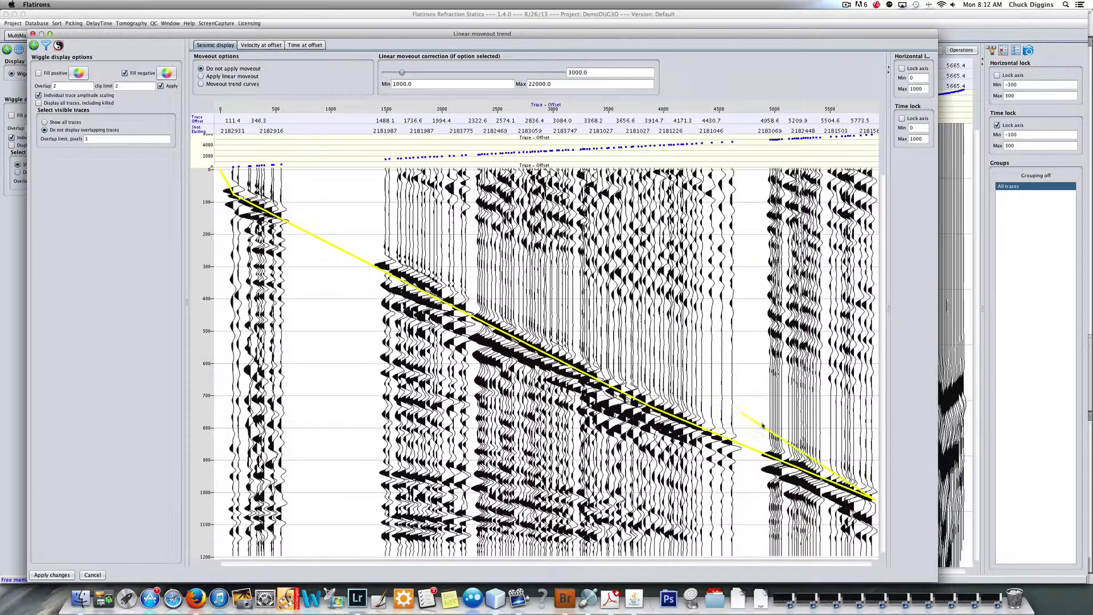
pyautogui.click(878, 502)
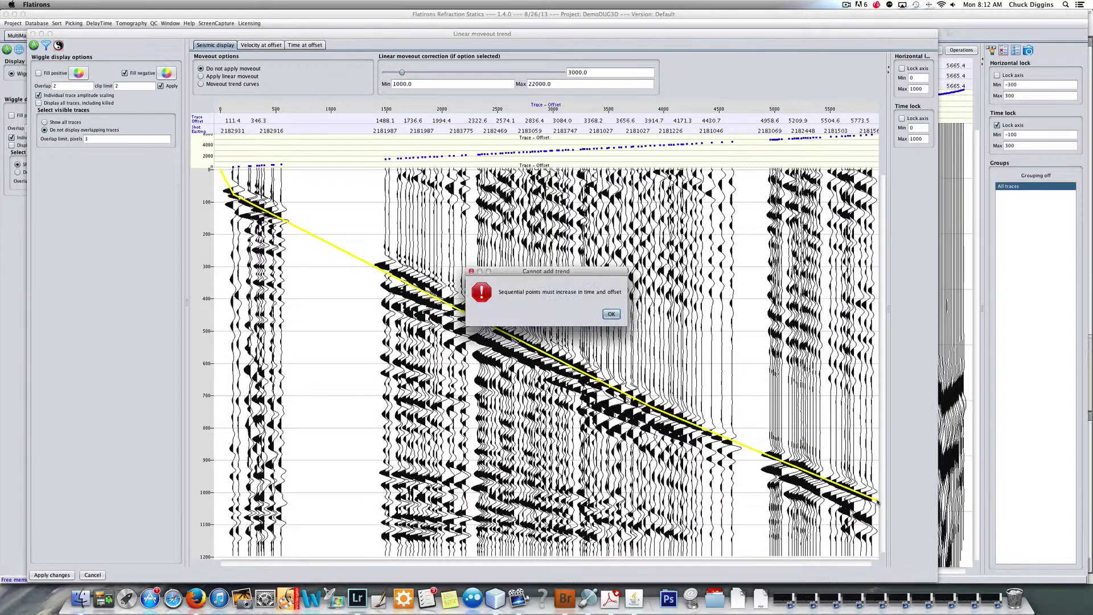
pyautogui.click(611, 313)
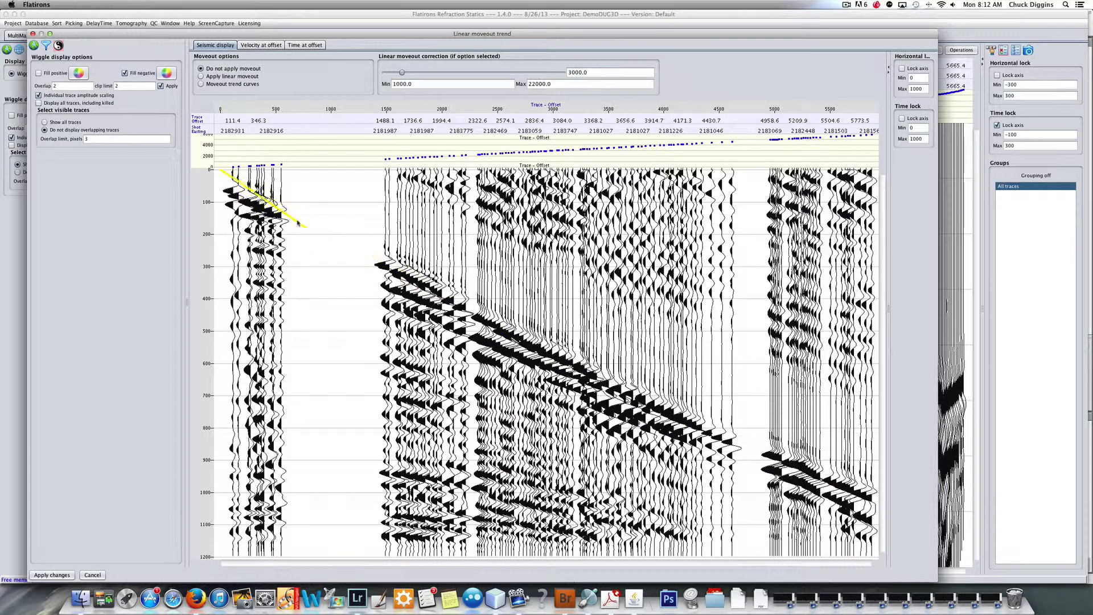
pyautogui.click(232, 198)
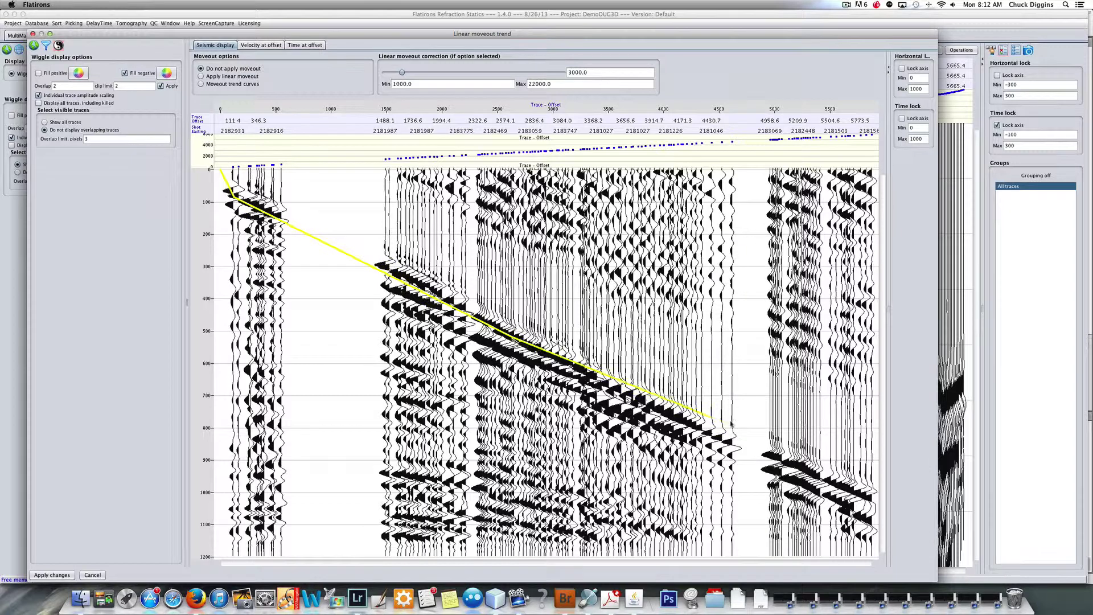
pyautogui.doubleClick(872, 503)
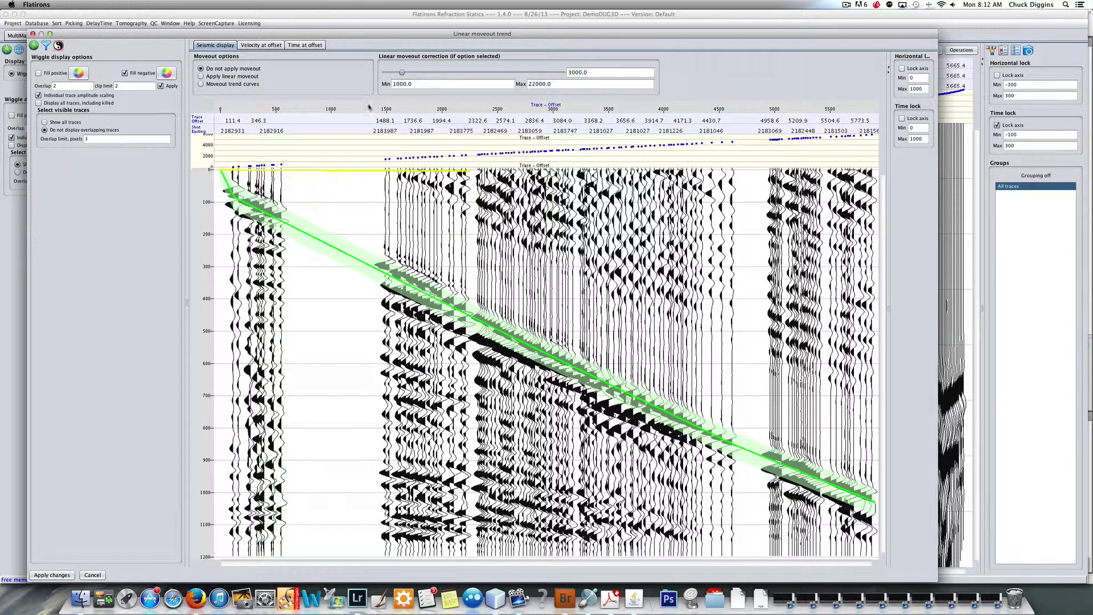
# Apply linear moveout at velocity 6271 and lock the time axis with a 400 ms maximum
pyautogui.click(215, 77)
pyautogui.moveTo(402, 73); pyautogui.dragTo(429, 84)
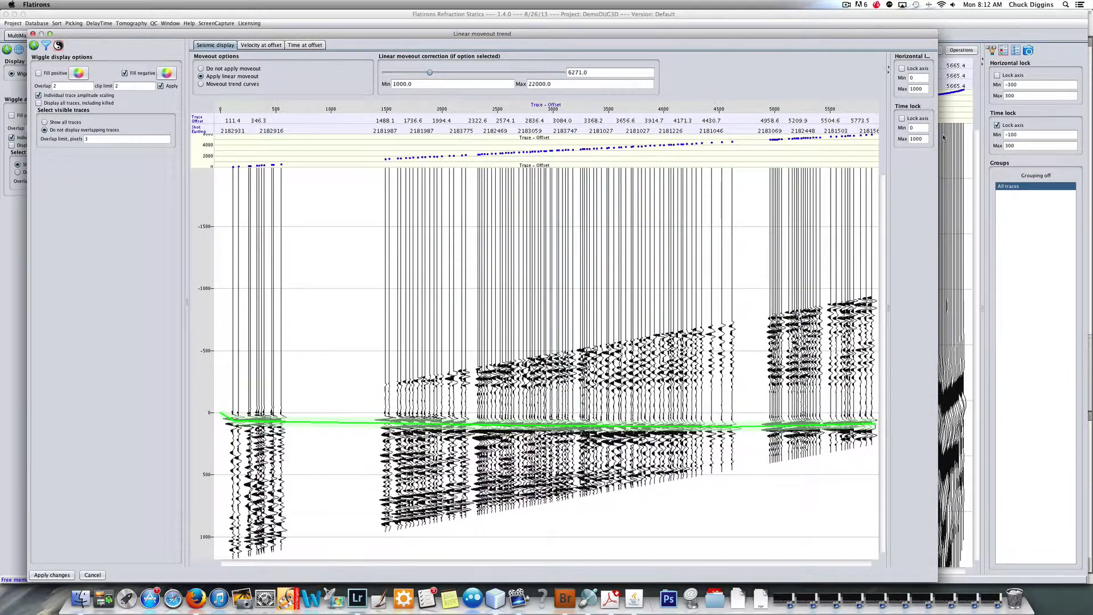
pyautogui.click(903, 119)
pyautogui.doubleClick(924, 139)
pyautogui.write('4')
pyautogui.press('Return')
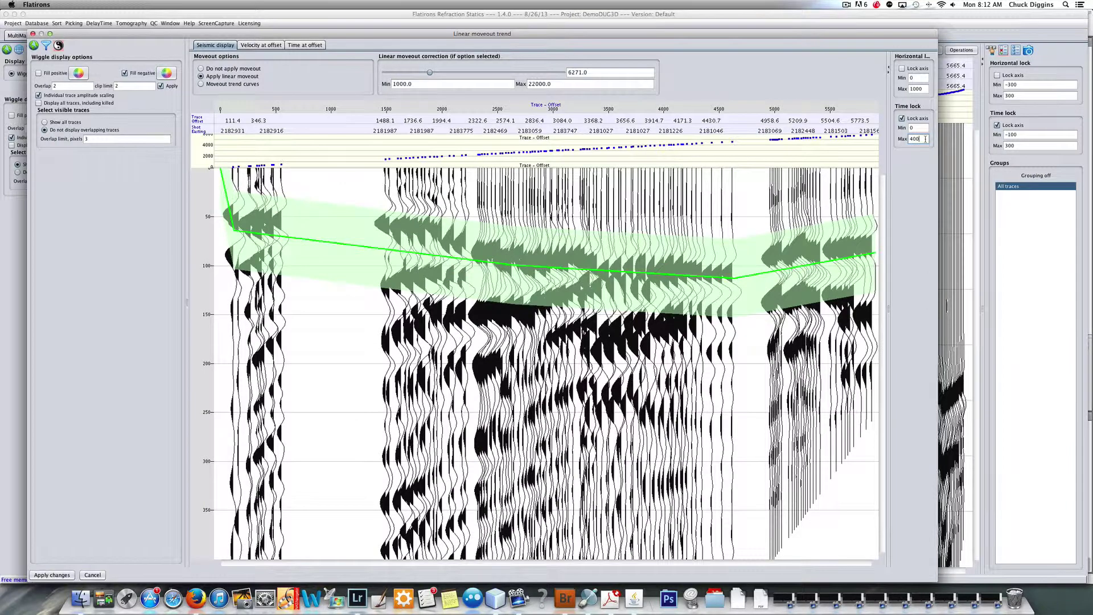
# Redraw the trend with vertices at near, mid and far offsets along the flattened first breaks
pyautogui.click(228, 215)
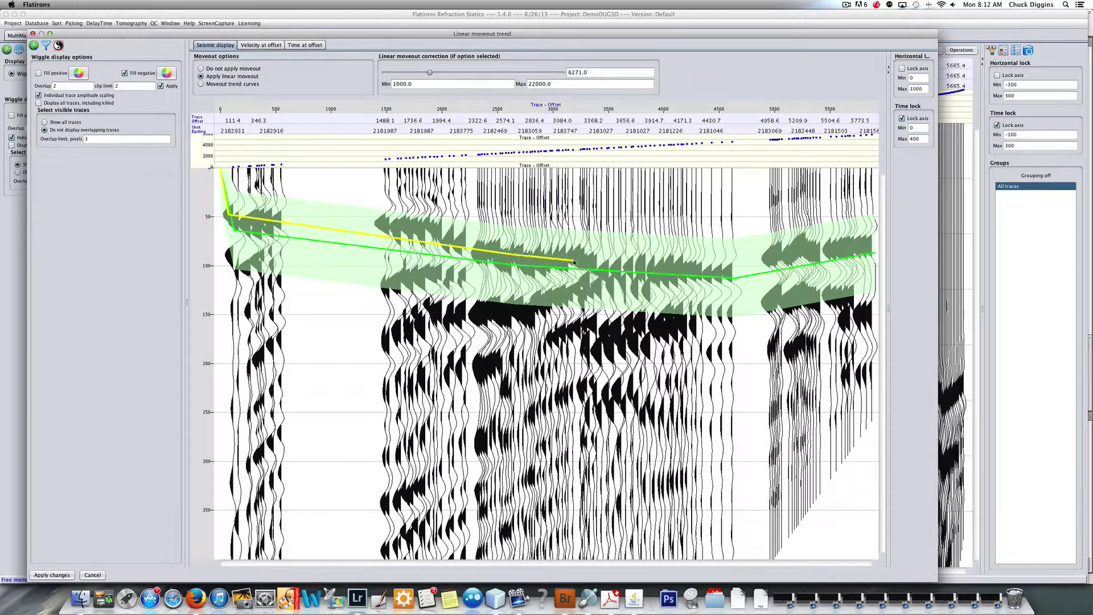
pyautogui.click(702, 273)
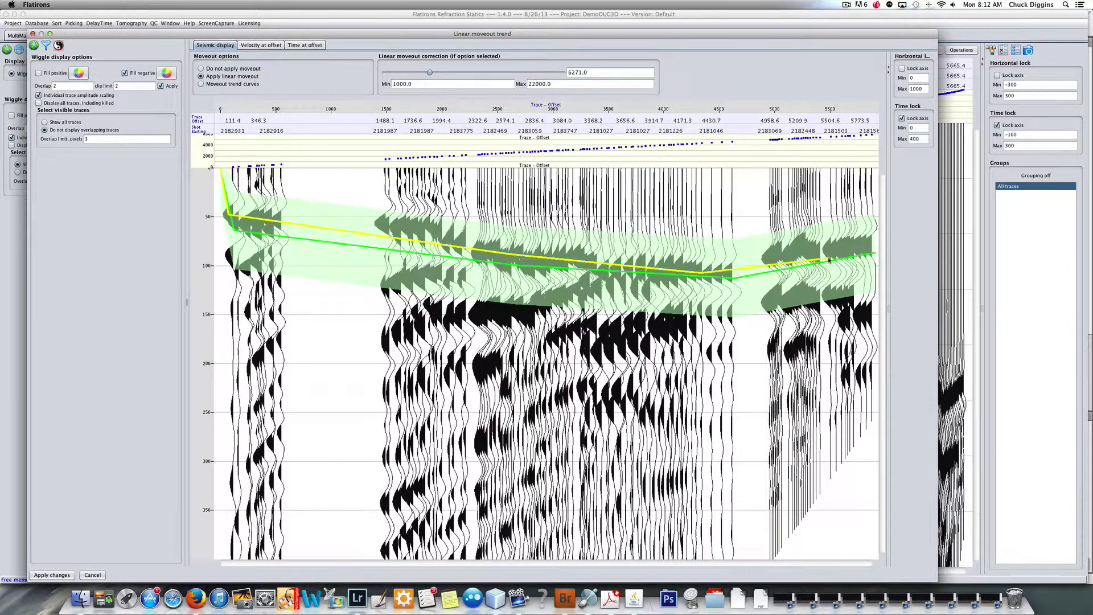
pyautogui.click(887, 243)
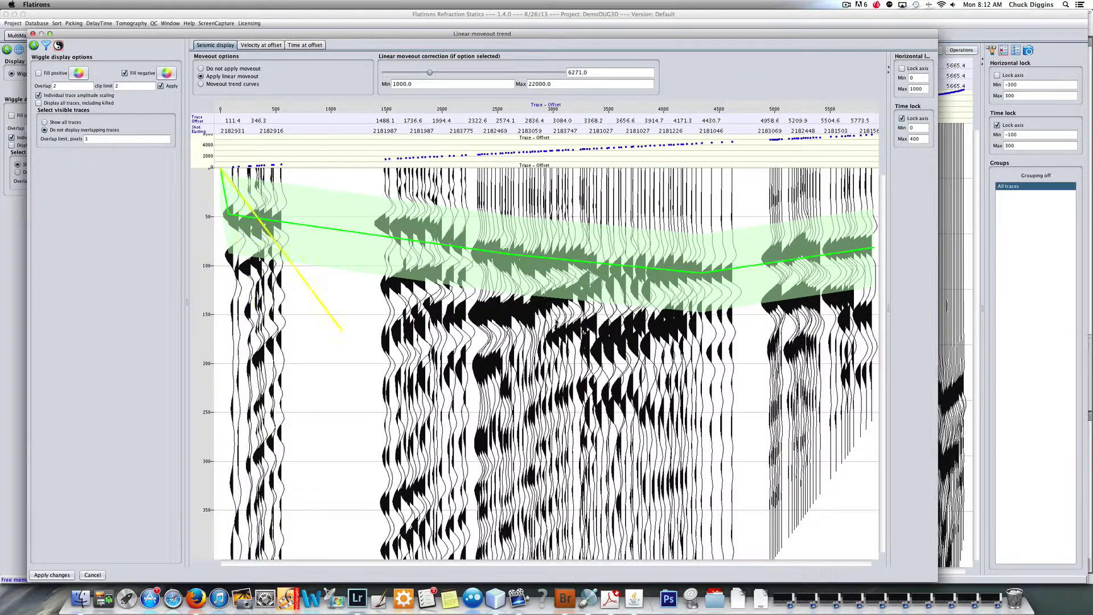
# Narrow the locked time window to −100 to 300 ms
pyautogui.doubleClick(916, 129)
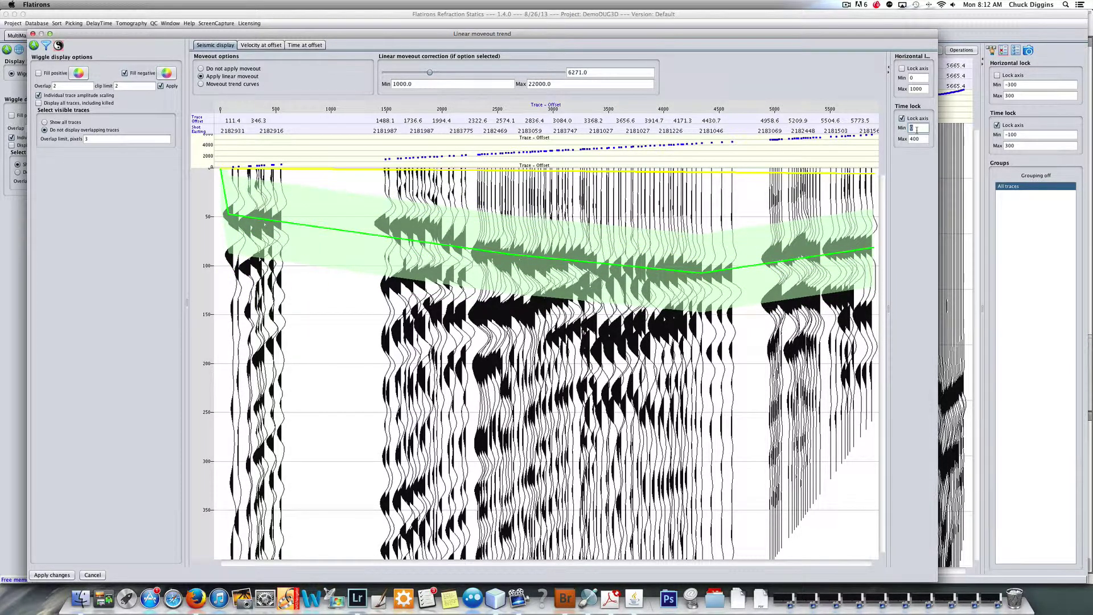
pyautogui.doubleClick(921, 138)
pyautogui.write('300')
pyautogui.press('Return')
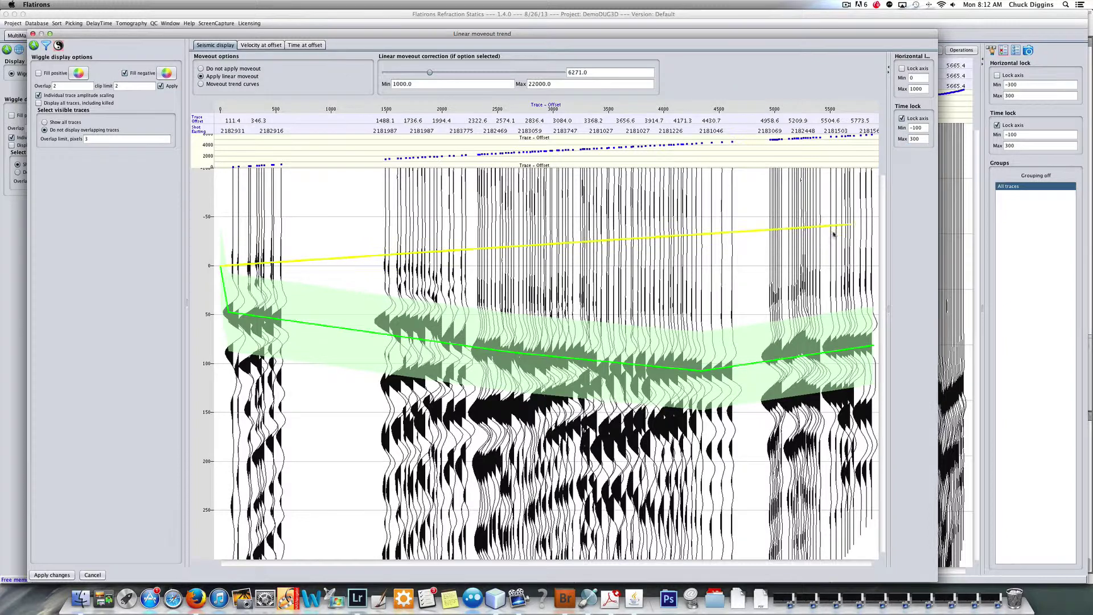
pyautogui.click(46, 46)
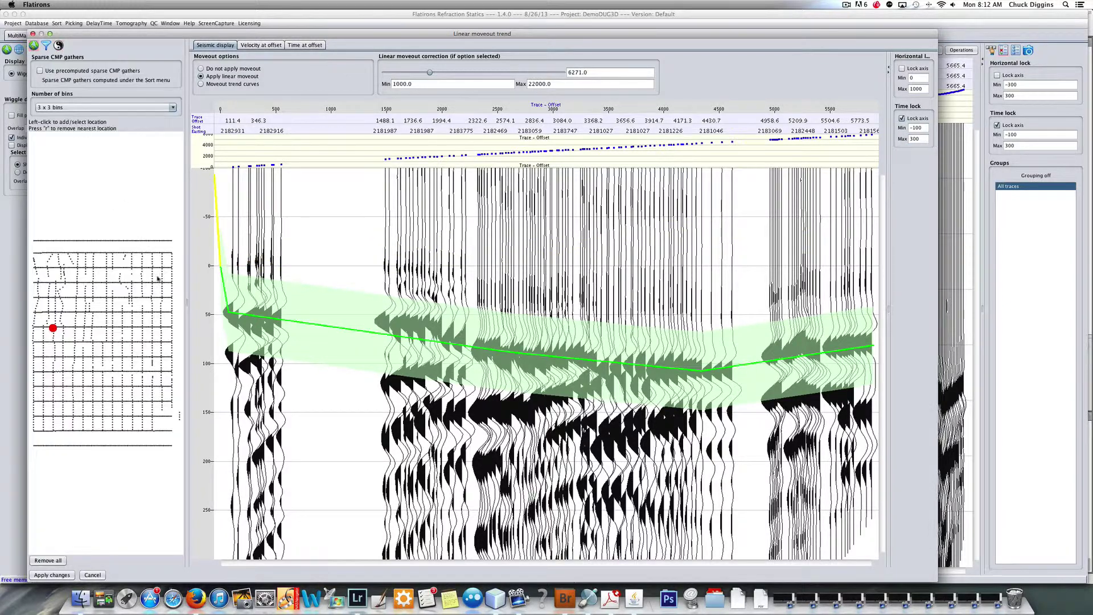
# Draw moveout trends along the first breaks on four sparse CMP gathers from the map
pyautogui.click(143, 283)
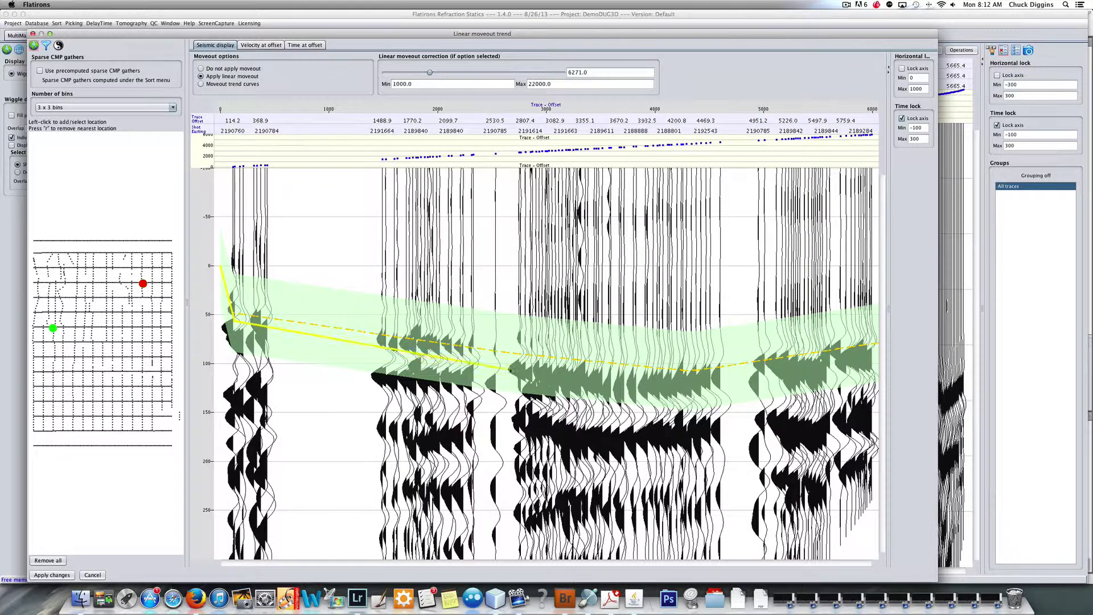
pyautogui.click(686, 386)
pyautogui.doubleClick(869, 356)
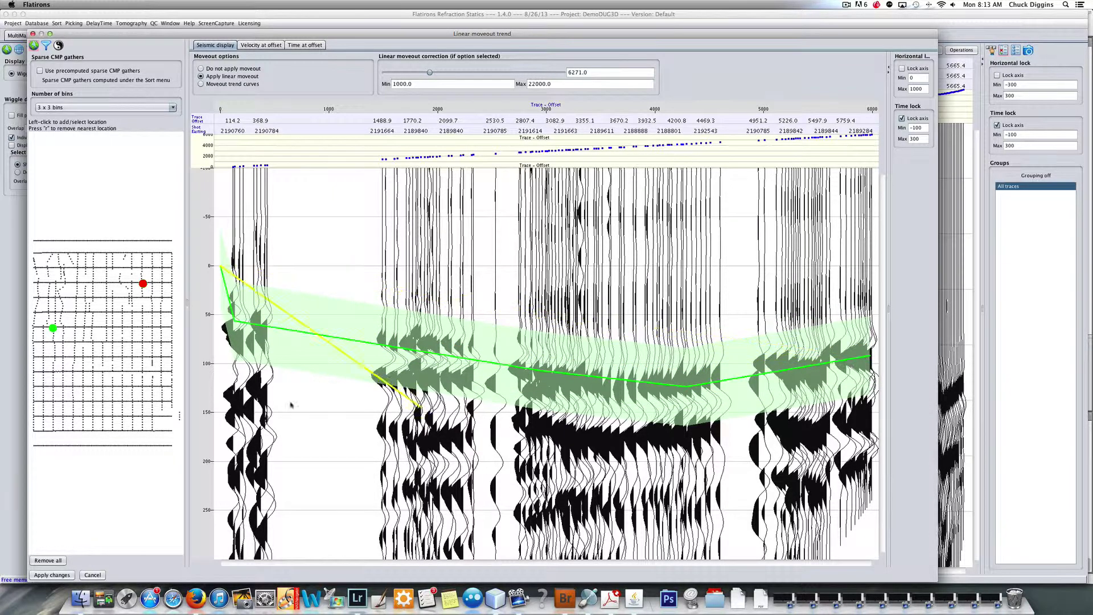
pyautogui.click(63, 402)
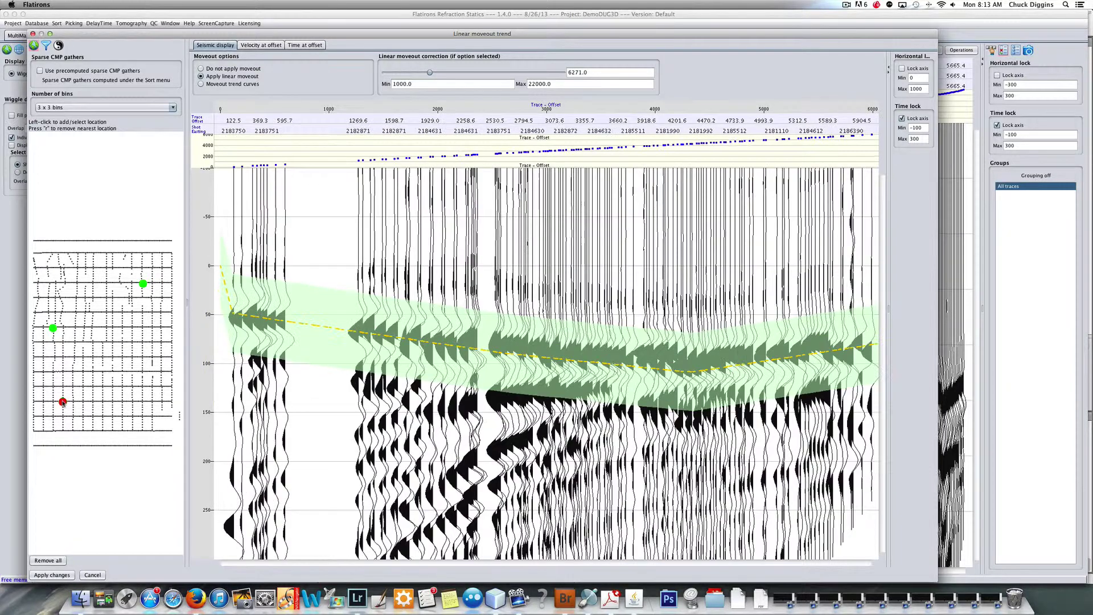
pyautogui.moveTo(231, 316)
pyautogui.mouseDown()
pyautogui.moveTo(598, 358)
pyautogui.moveTo(879, 348)
pyautogui.mouseUp()
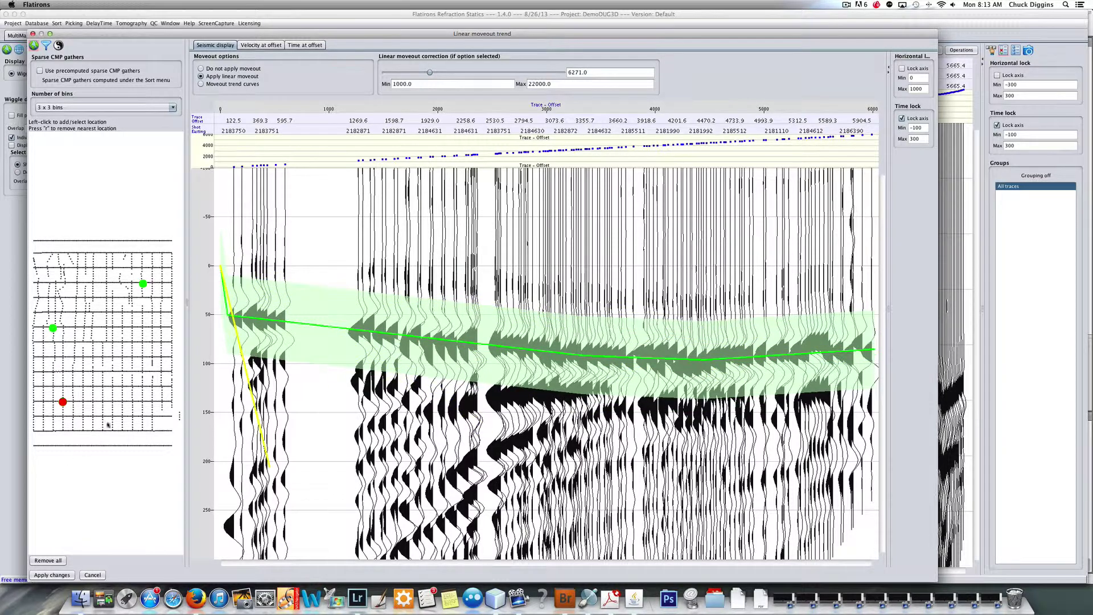
pyautogui.click(143, 402)
pyautogui.moveTo(221, 266)
pyautogui.mouseDown()
pyautogui.moveTo(227, 324)
pyautogui.moveTo(529, 366)
pyautogui.moveTo(875, 359)
pyautogui.mouseUp()
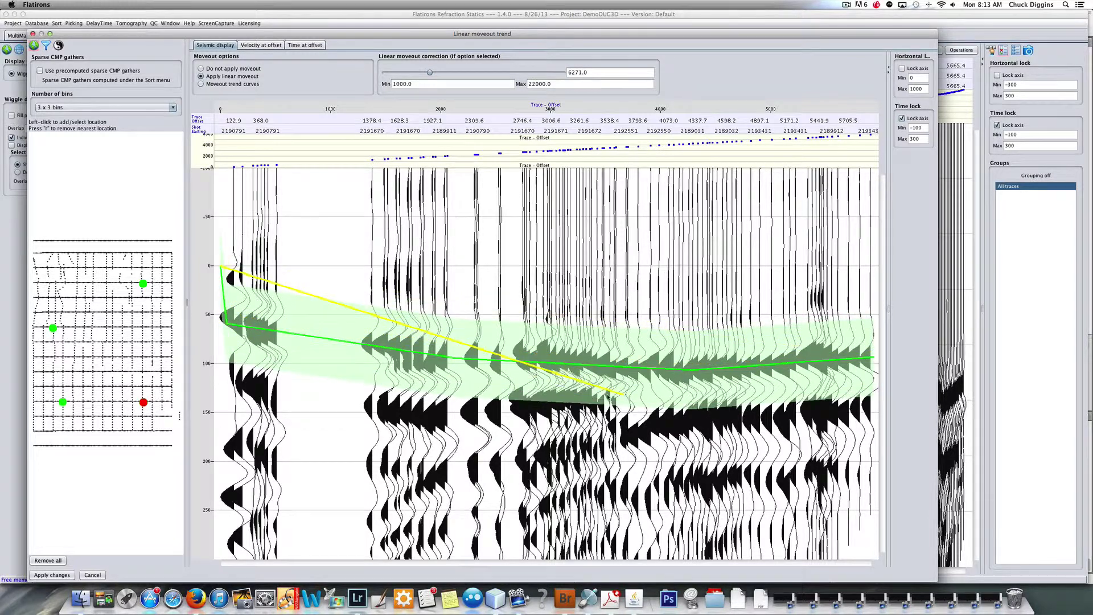
pyautogui.click(102, 344)
pyautogui.moveTo(220, 265)
pyautogui.mouseDown()
pyautogui.moveTo(233, 324)
pyautogui.moveTo(502, 369)
pyautogui.moveTo(740, 367)
pyautogui.moveTo(874, 350)
pyautogui.mouseUp()
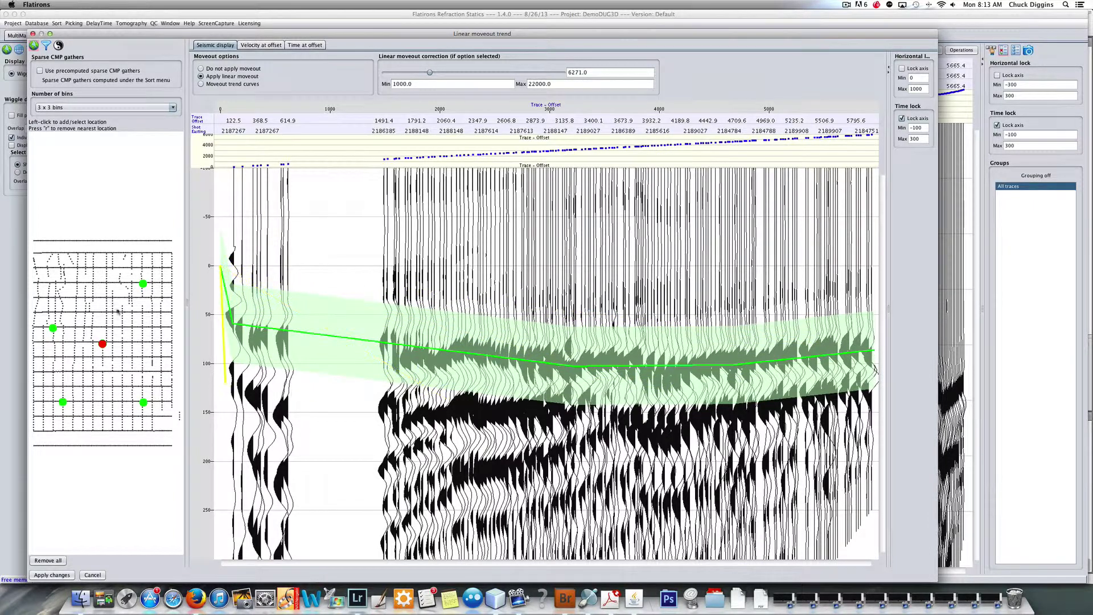
# Load another CMP location and draw a trend from near to far offsets
pyautogui.click(94, 283)
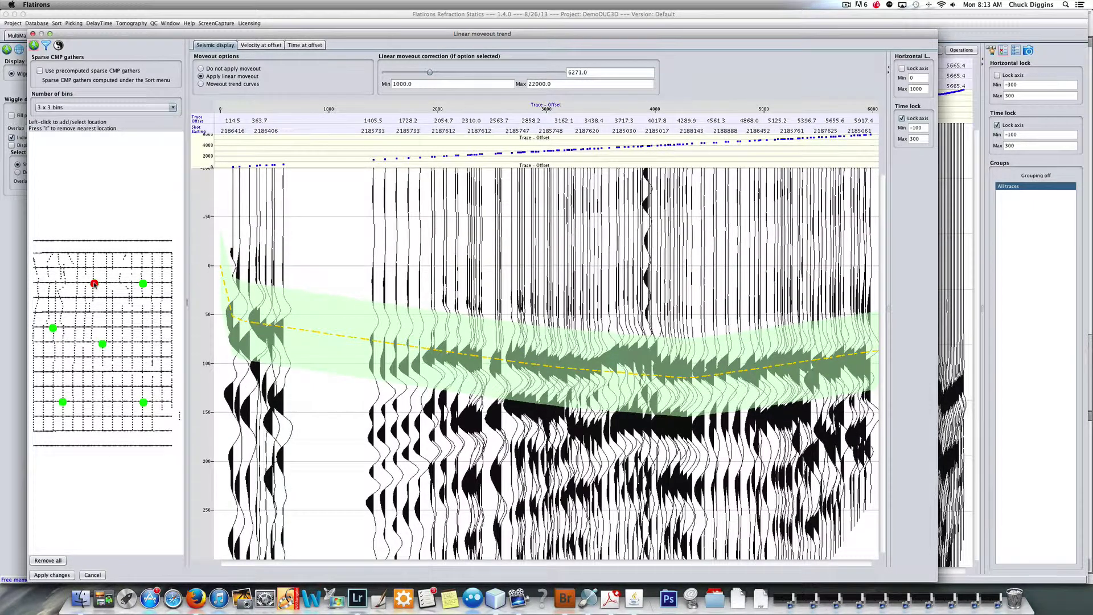
pyautogui.click(101, 403)
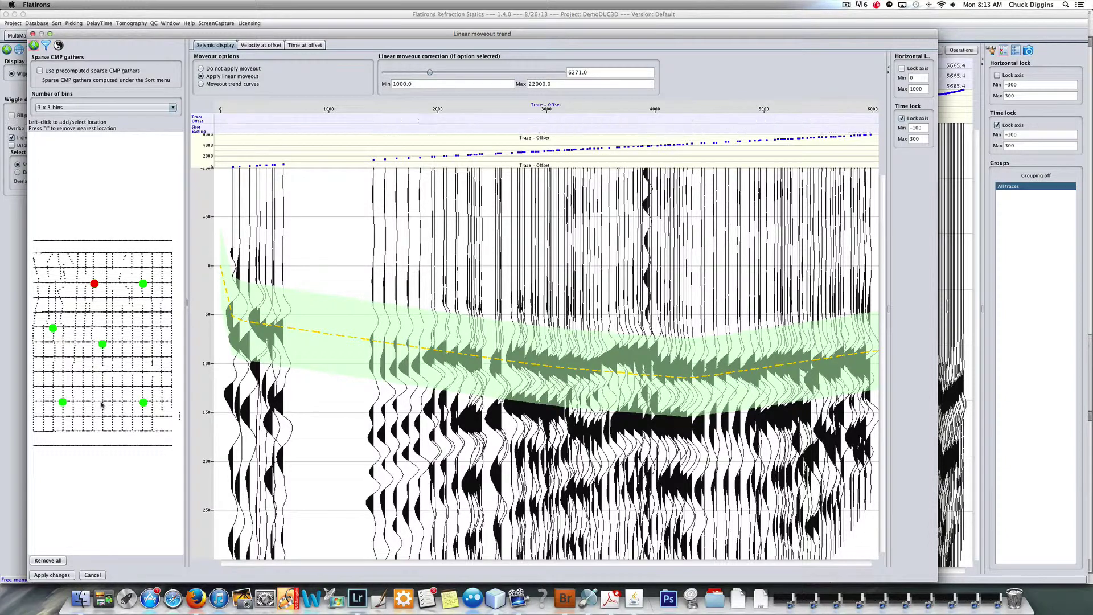
pyautogui.moveTo(221, 266); pyautogui.dragTo(244, 295)
pyautogui.click(245, 294)
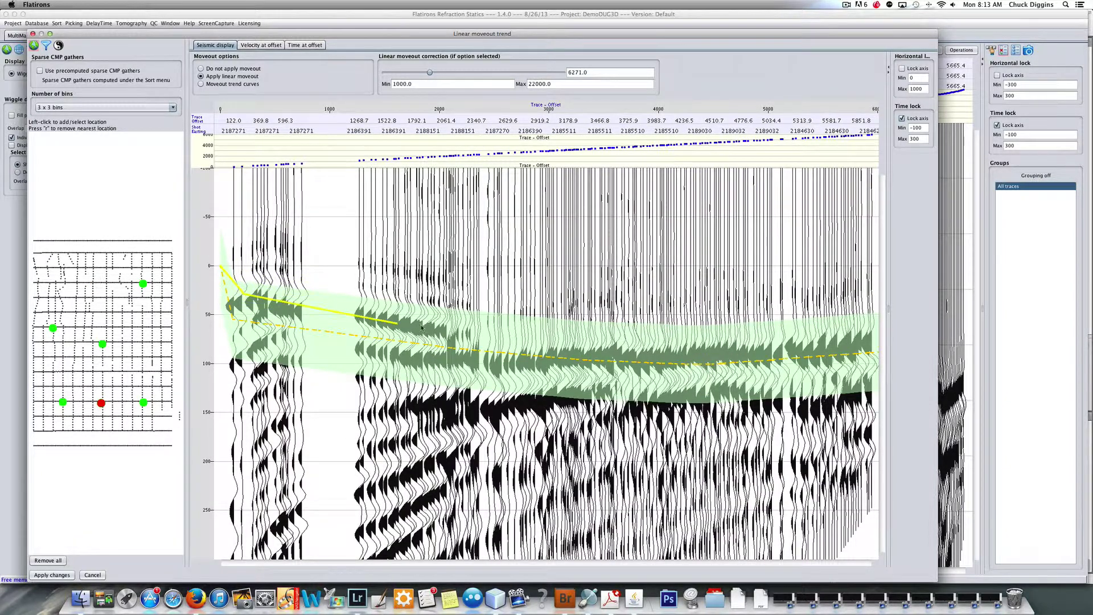
pyautogui.click(540, 360)
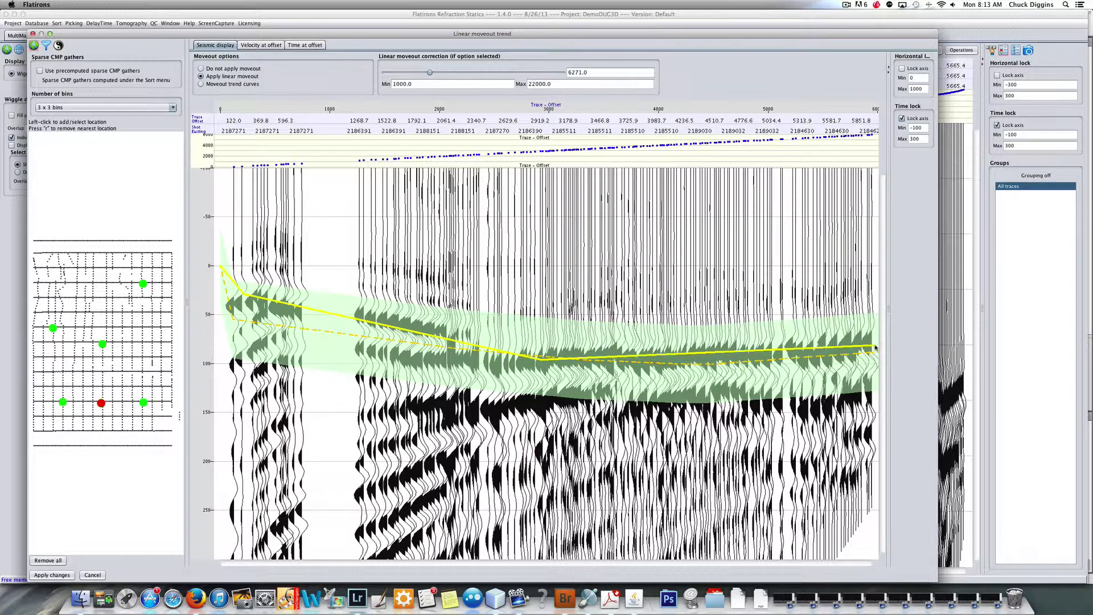
pyautogui.click(858, 350)
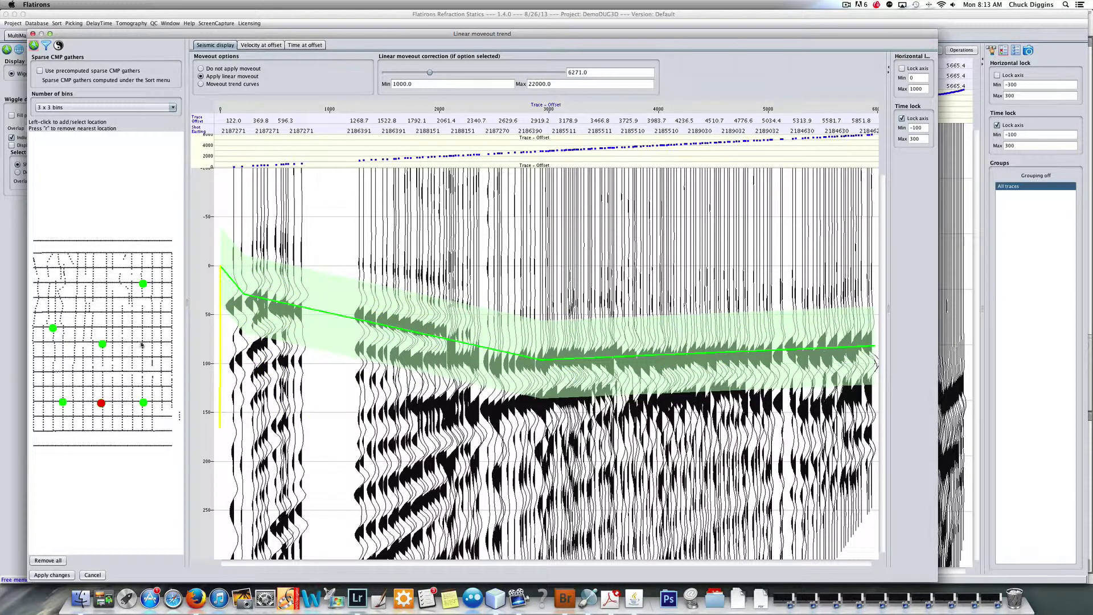
# Review trends at two existing CMP locations and apply the moveout trend changes
pyautogui.click(142, 343)
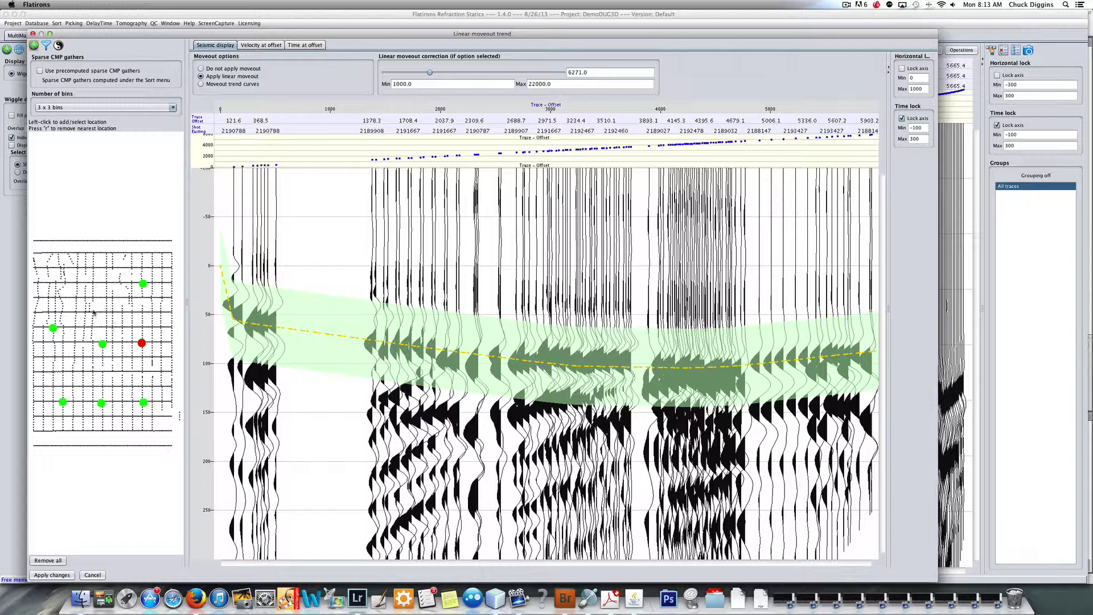
pyautogui.click(64, 284)
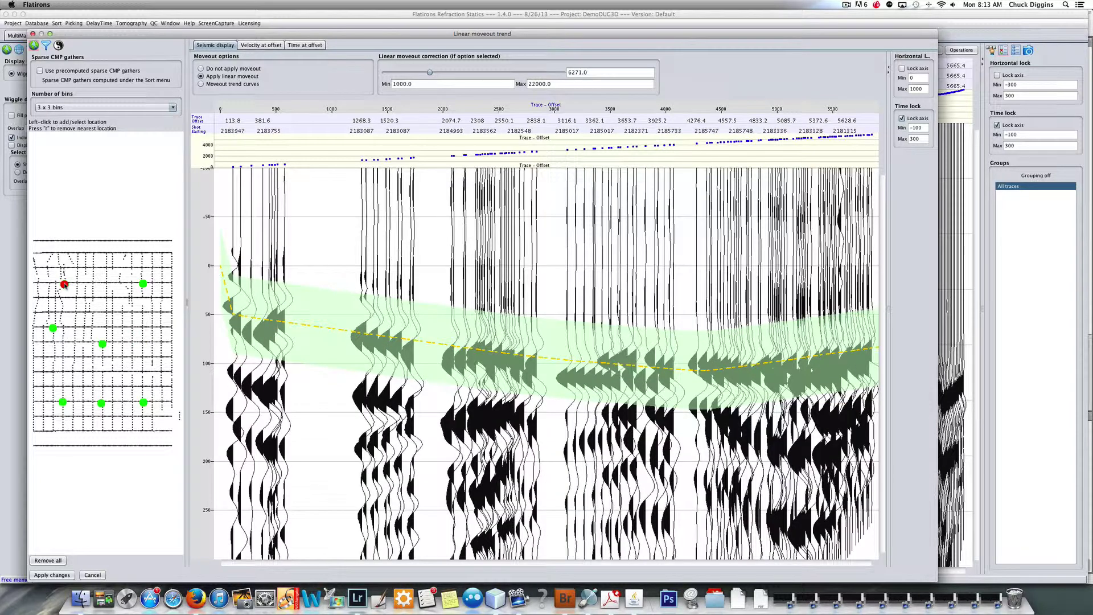
pyautogui.click(51, 575)
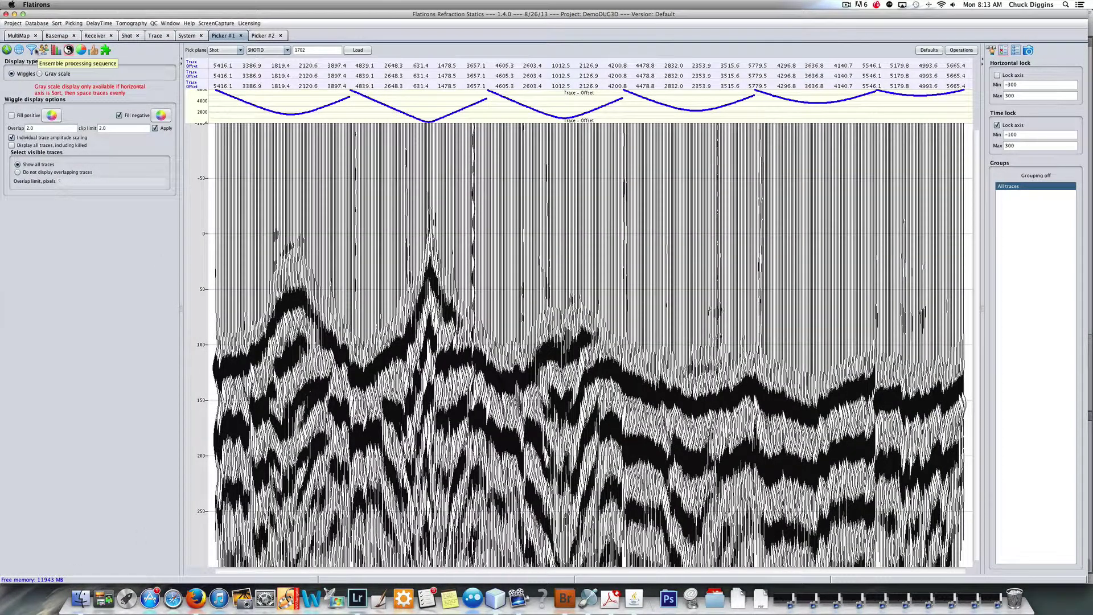
# Switch off linear moveout and add a Moveout > Apply moveout trend step to the sequence
pyautogui.click(31, 50)
pyautogui.click(166, 163)
pyautogui.click(167, 112)
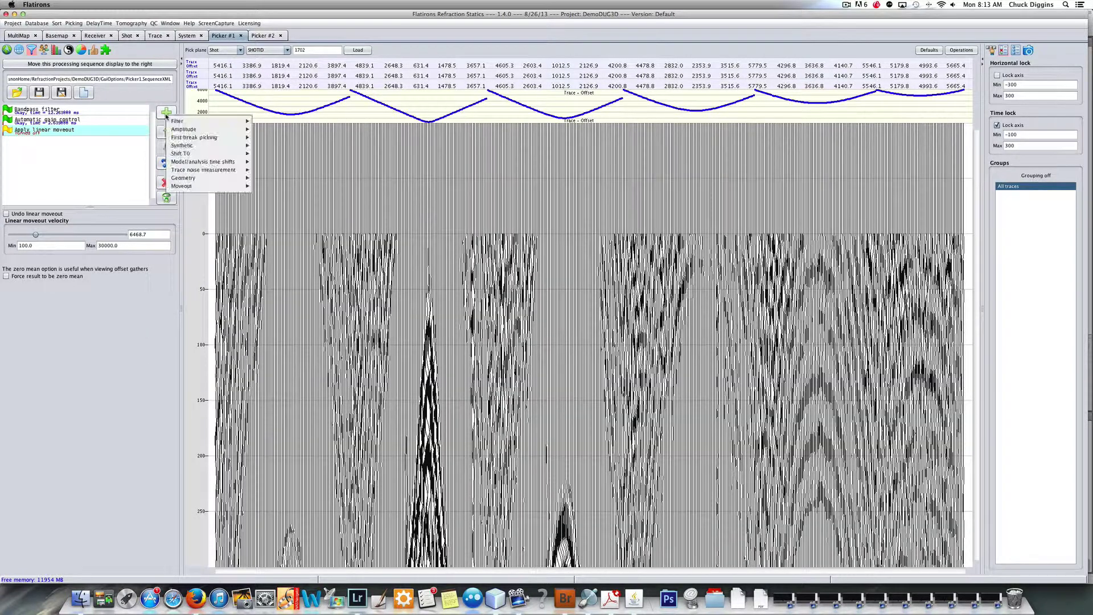
pyautogui.moveTo(239, 186)
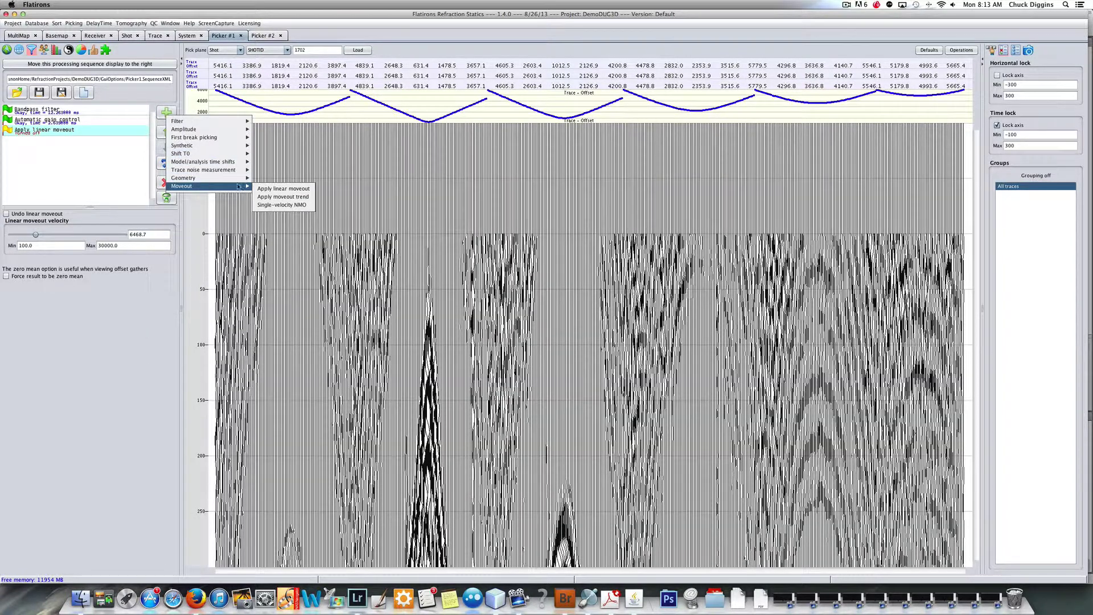
pyautogui.click(282, 196)
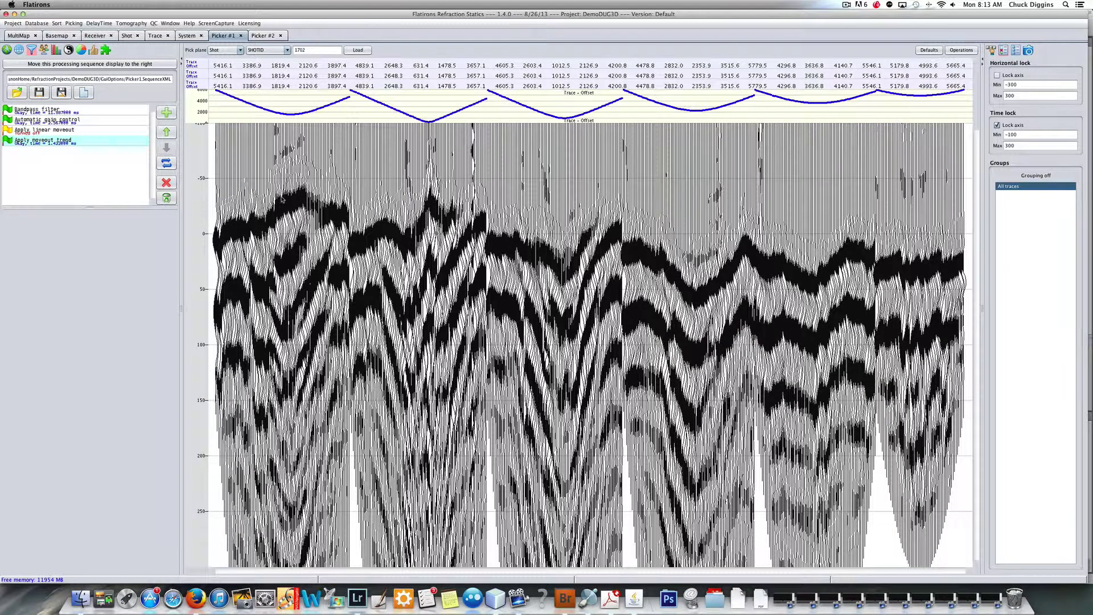
pyautogui.click(7, 49)
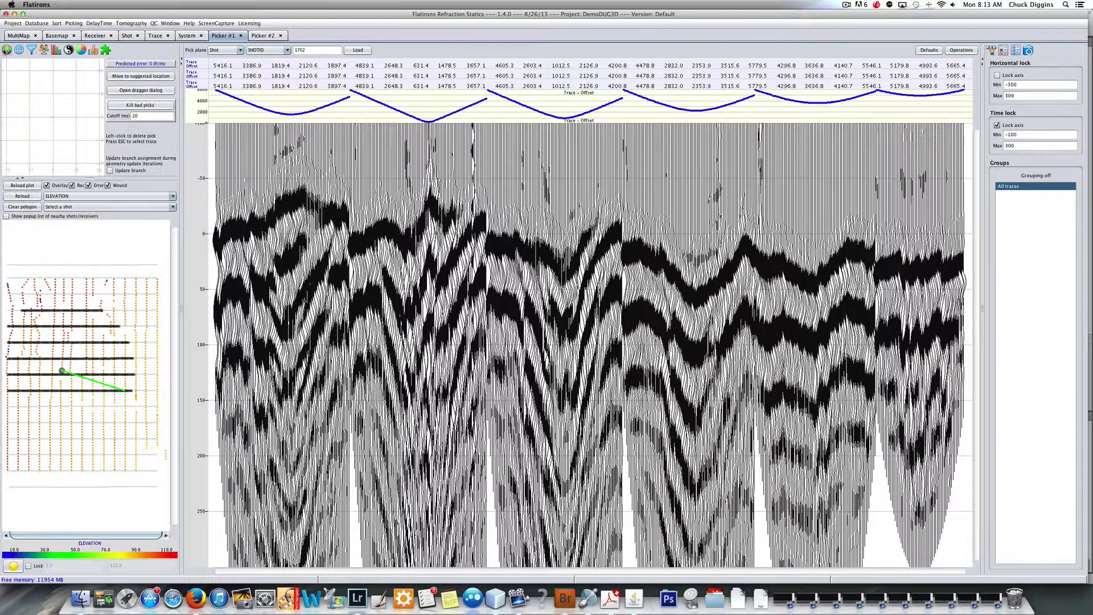
# Review four flattened shots picked from the basemap
pyautogui.click(136, 322)
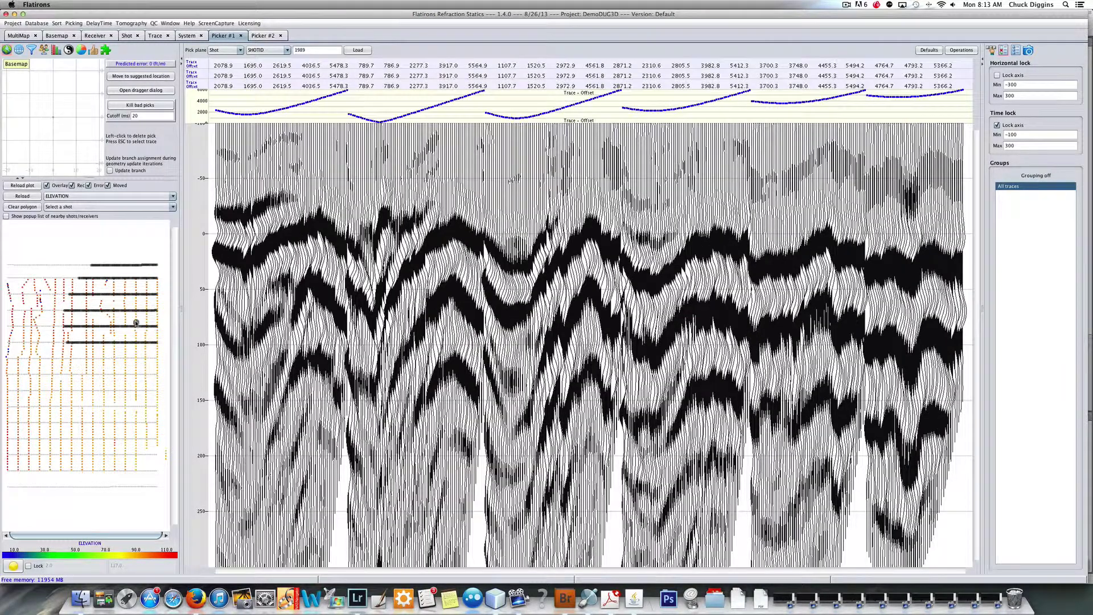
pyautogui.click(85, 359)
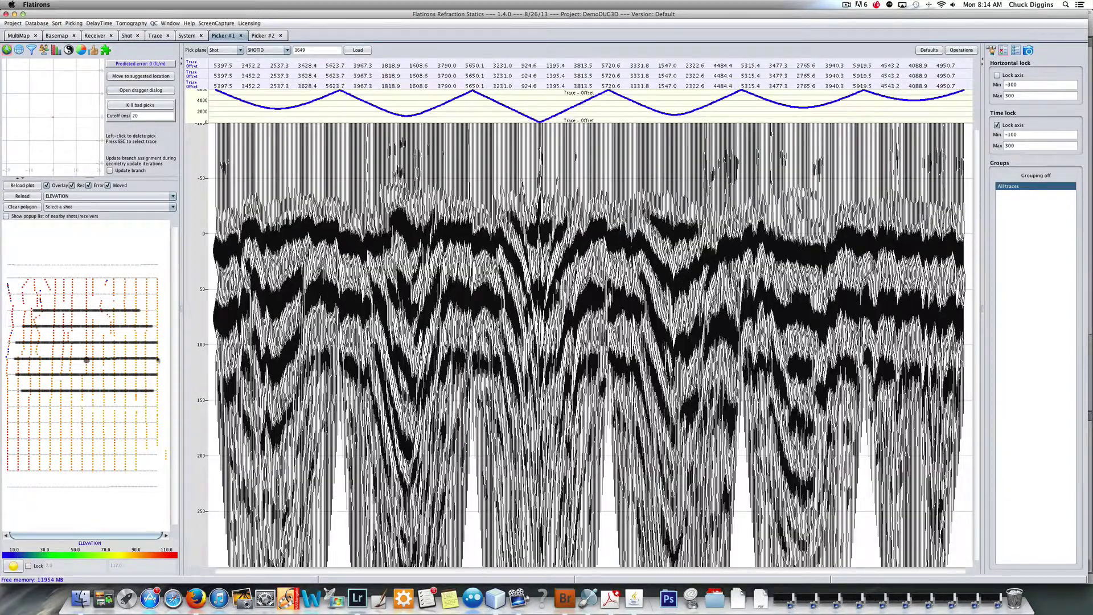
pyautogui.click(105, 365)
pyautogui.click(105, 423)
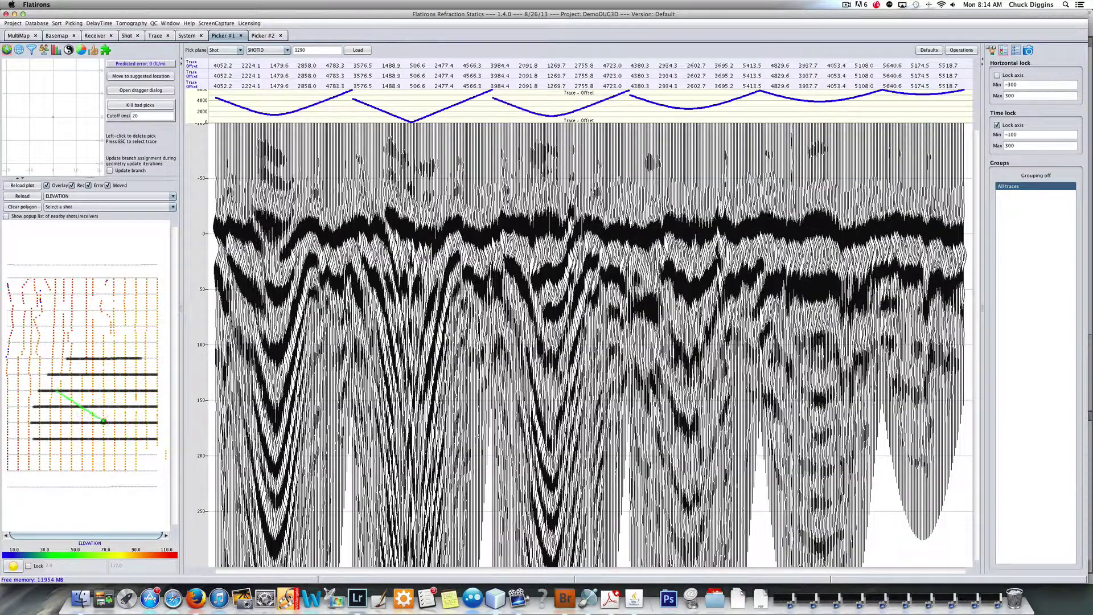
# Set the locked time window to −200 to 200
pyautogui.doubleClick(1033, 137)
pyautogui.write('-200')
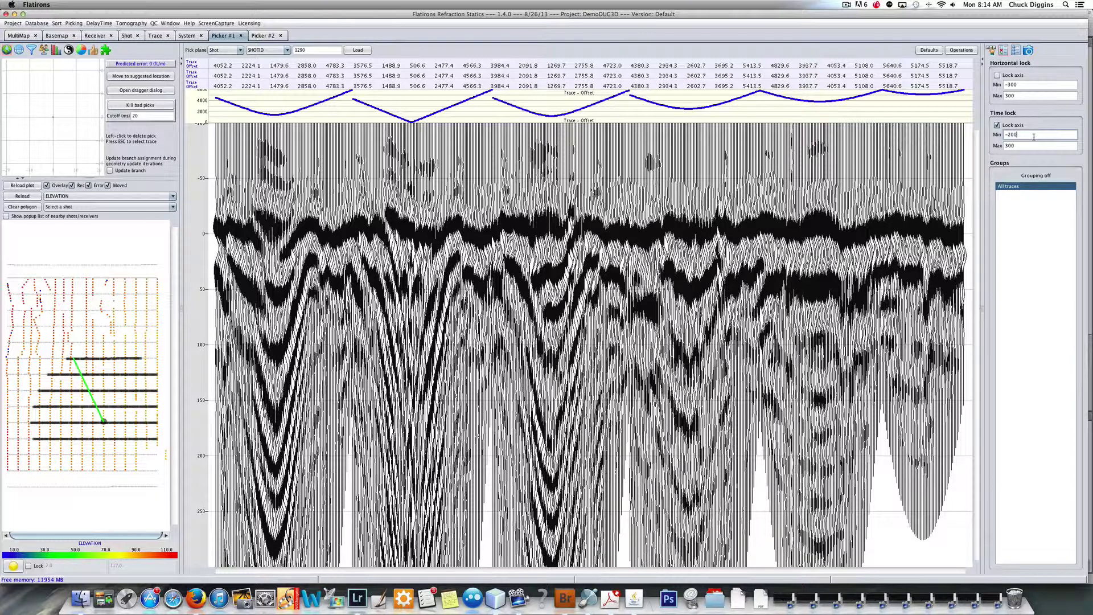
pyautogui.doubleClick(1028, 144)
pyautogui.write('2')
pyautogui.press('Return')
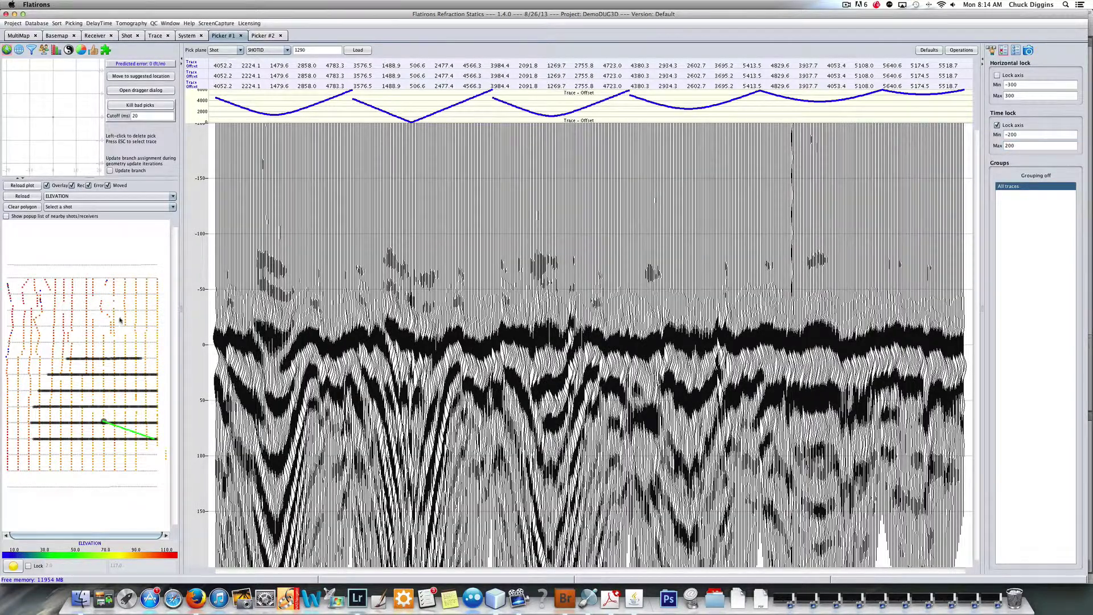
# Browse four more shots on the basemap, ending on shot 1134
pyautogui.click(73, 317)
pyautogui.click(71, 314)
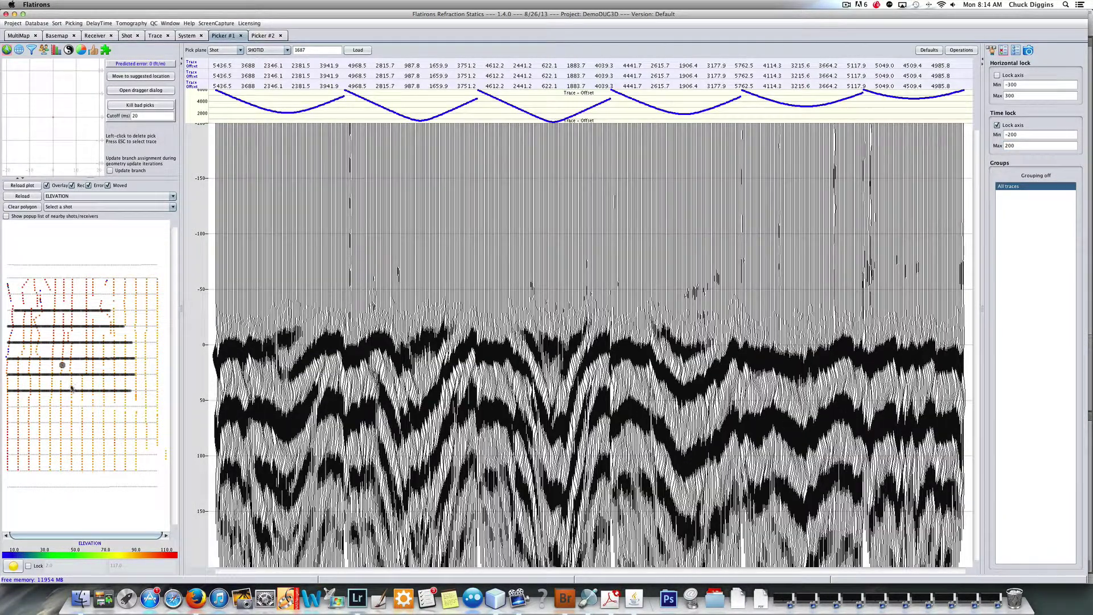
pyautogui.click(51, 422)
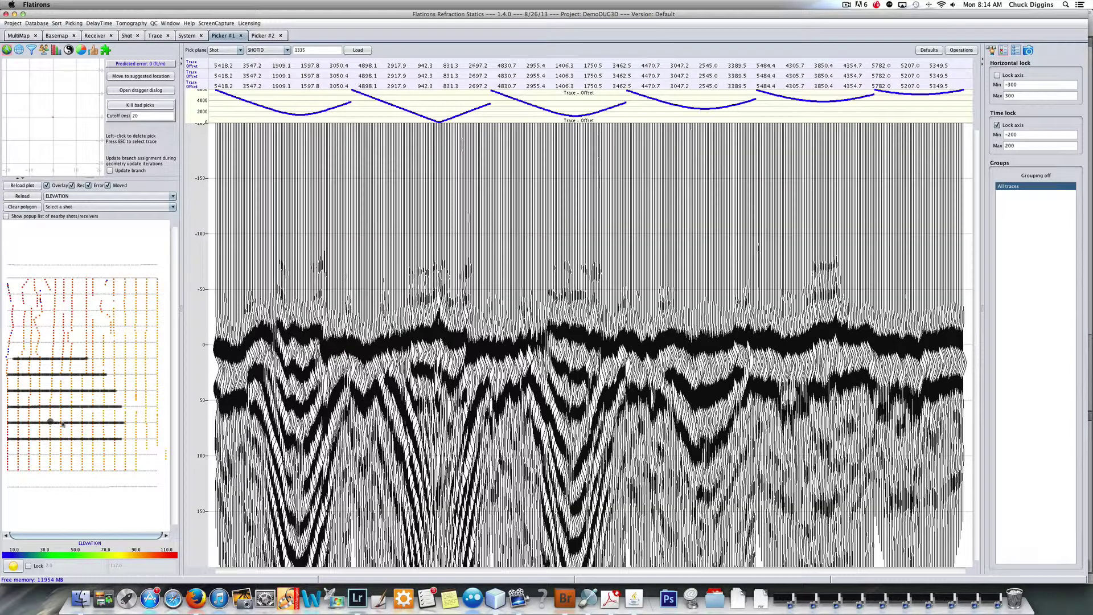
pyautogui.click(85, 426)
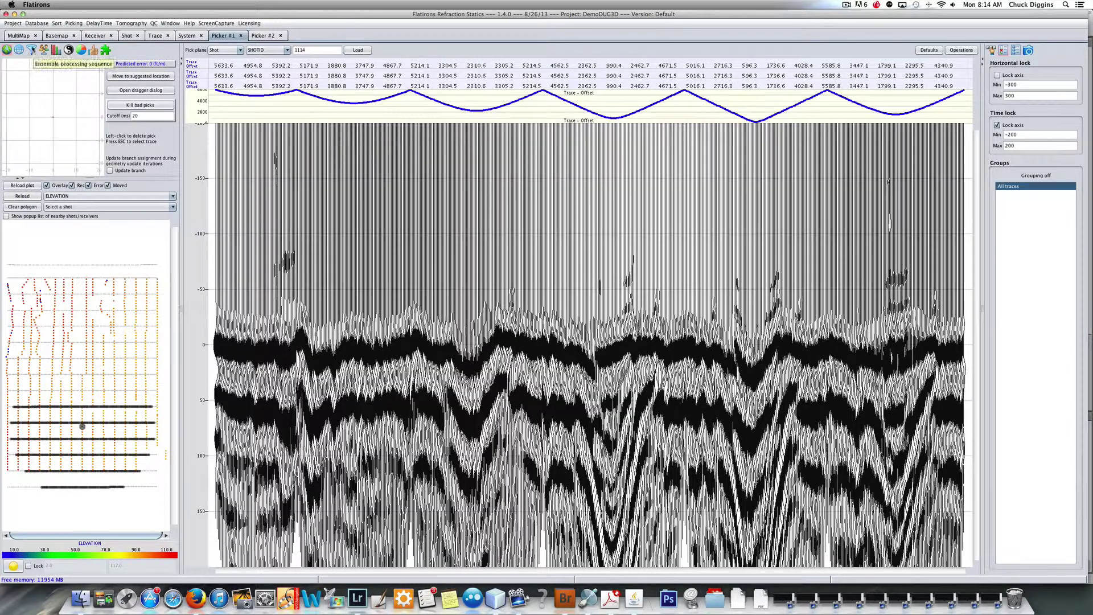
pyautogui.click(31, 50)
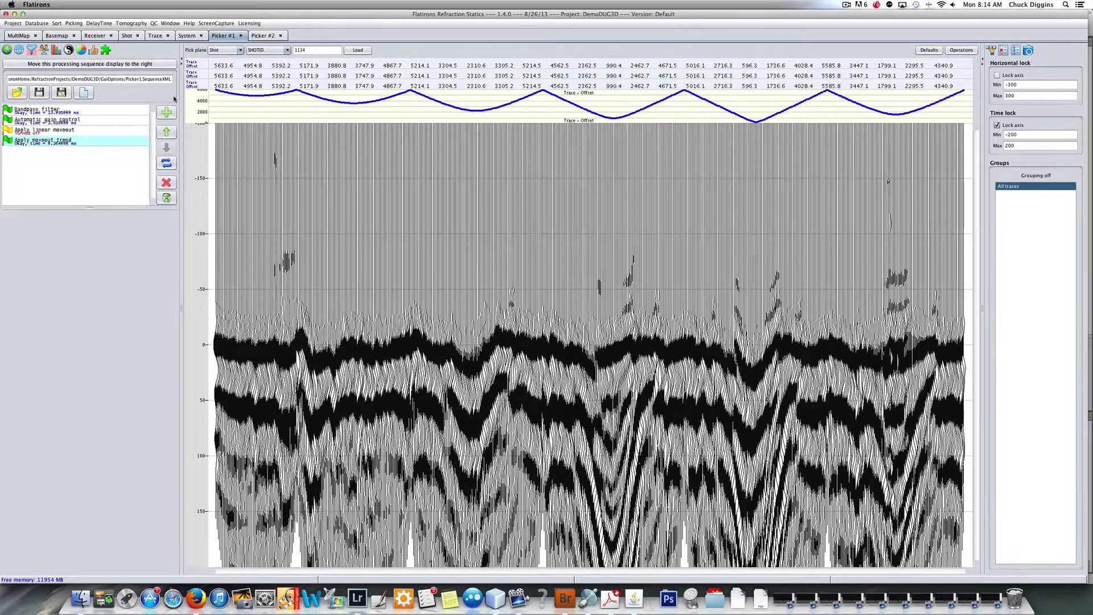
# Add a First break picking > Pick event nearest time step with Event set to Trough
pyautogui.click(165, 112)
pyautogui.moveTo(227, 132)
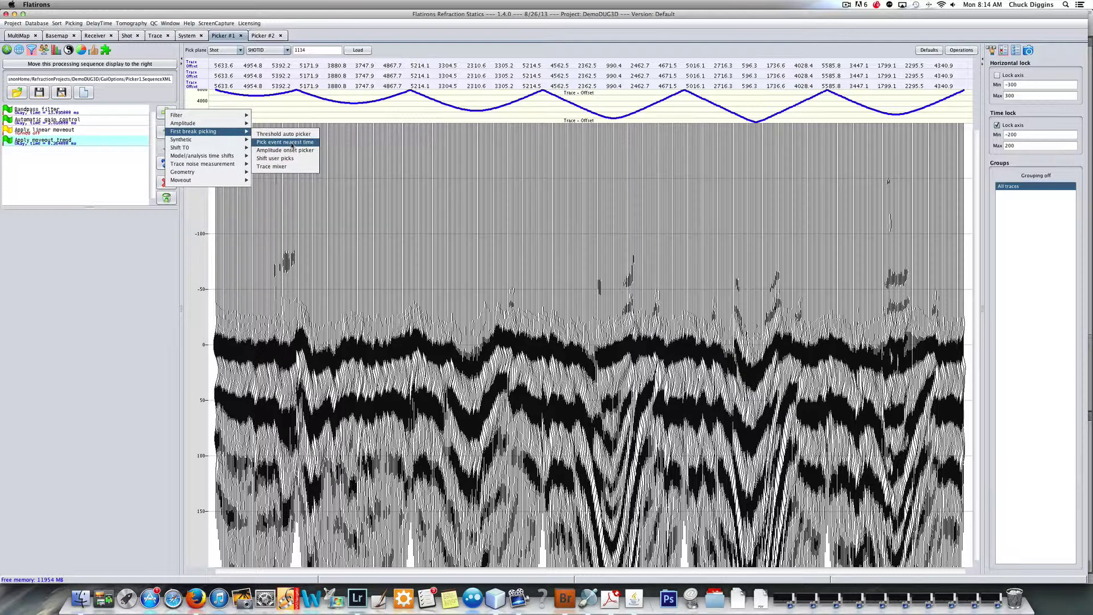
pyautogui.click(292, 143)
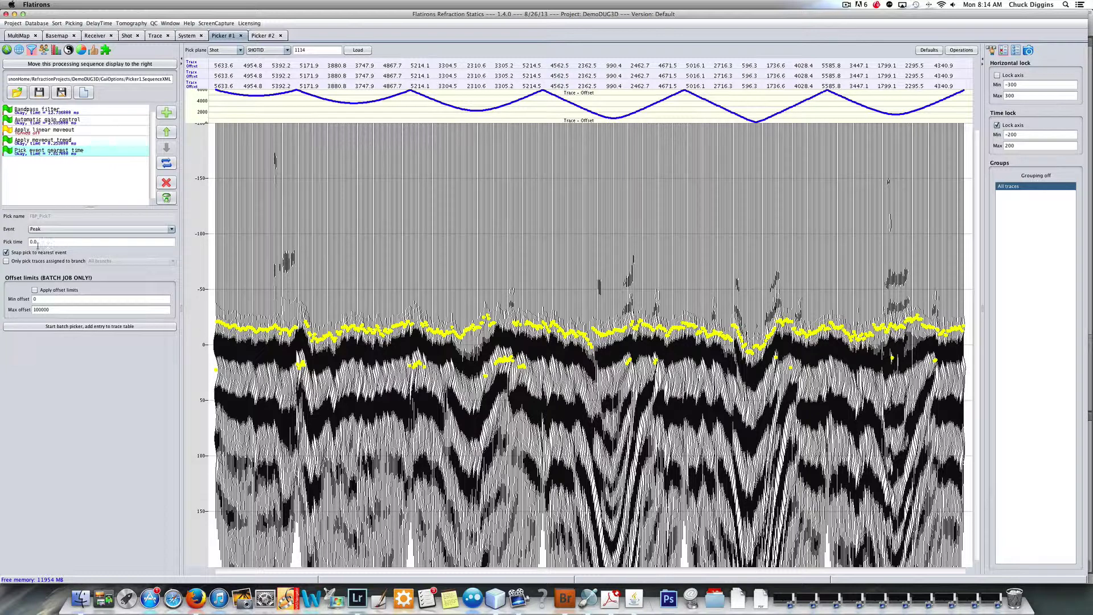
pyautogui.click(100, 229)
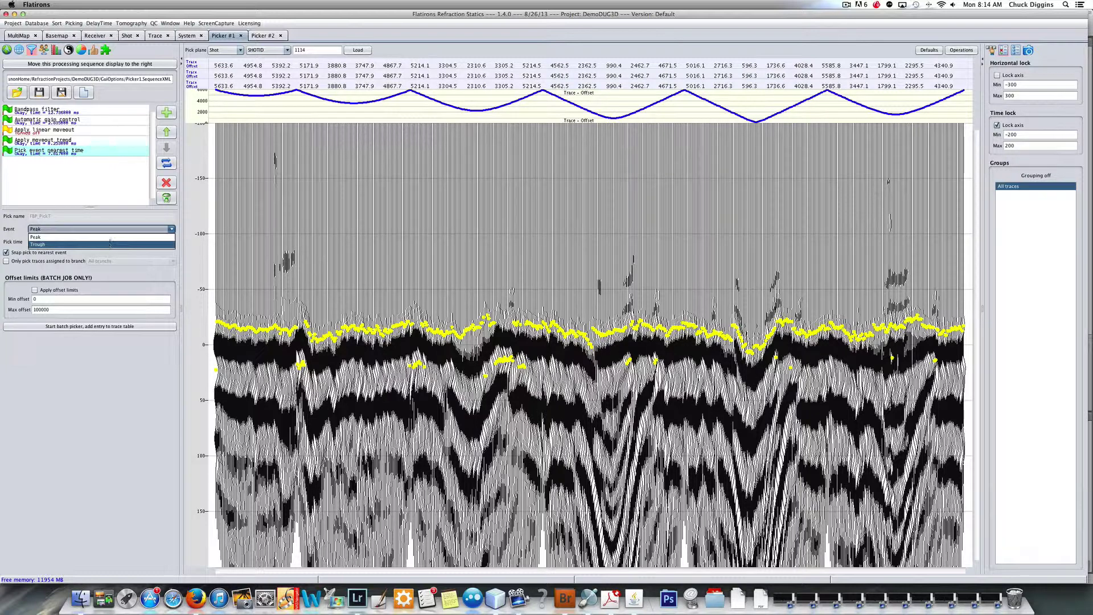
pyautogui.click(109, 243)
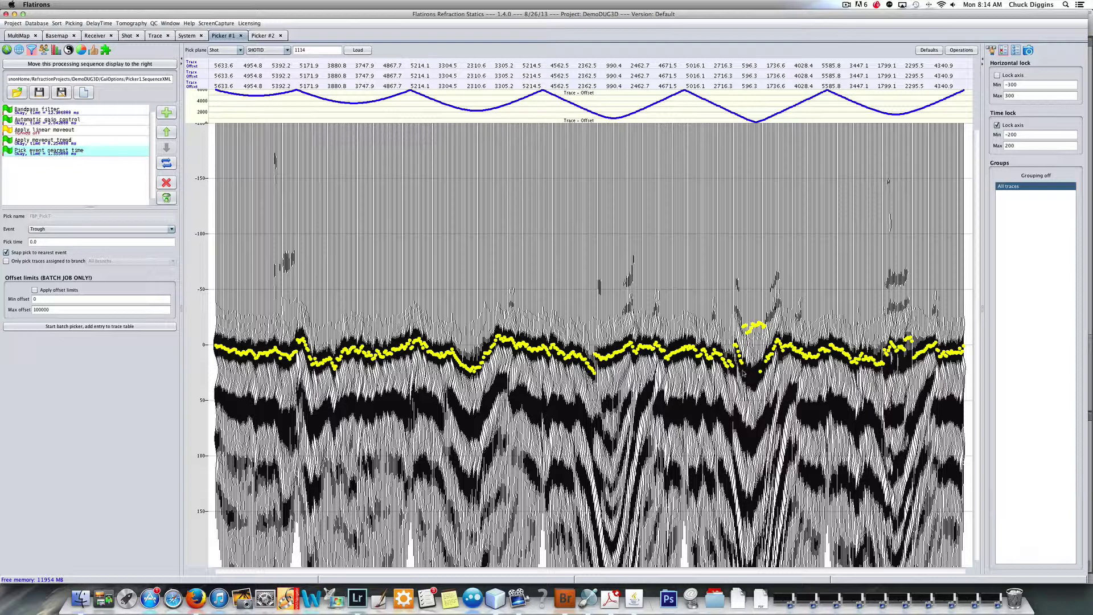
pyautogui.click(19, 50)
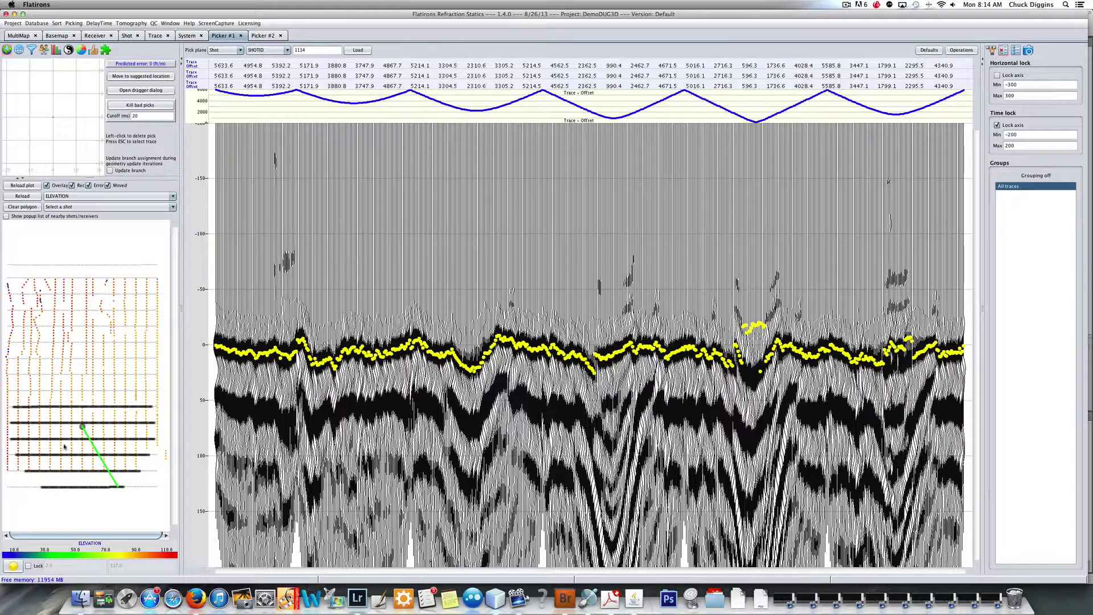
# Step through several shots, including 1480, checking the yellow trough picks and ending on shot 1940
pyautogui.click(19, 387)
pyautogui.press('Right')
pyautogui.press('Right')
pyautogui.press('Right')
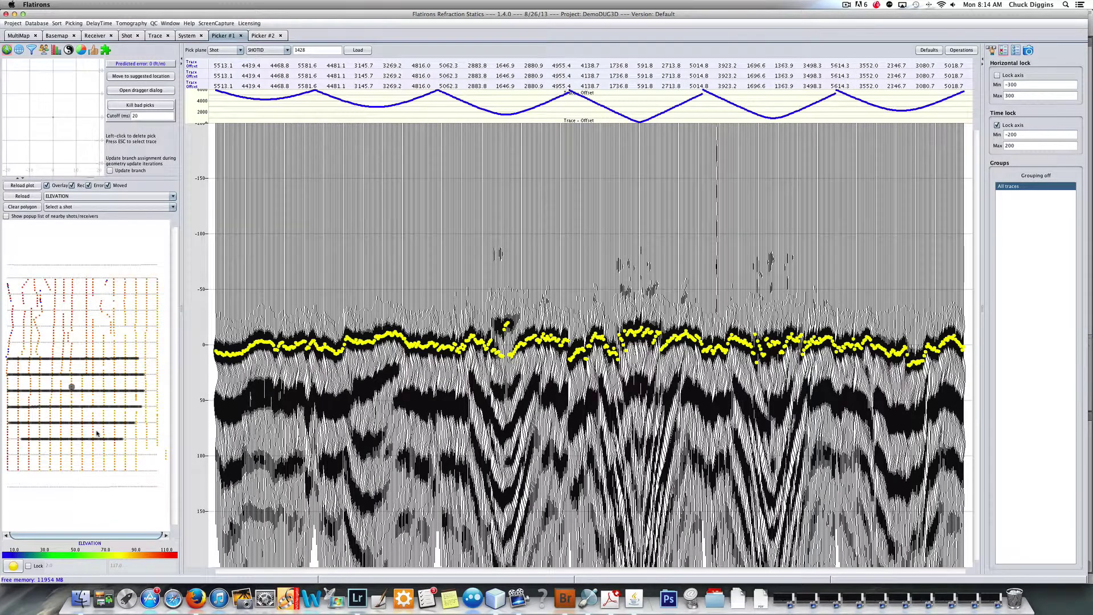
pyautogui.click(127, 384)
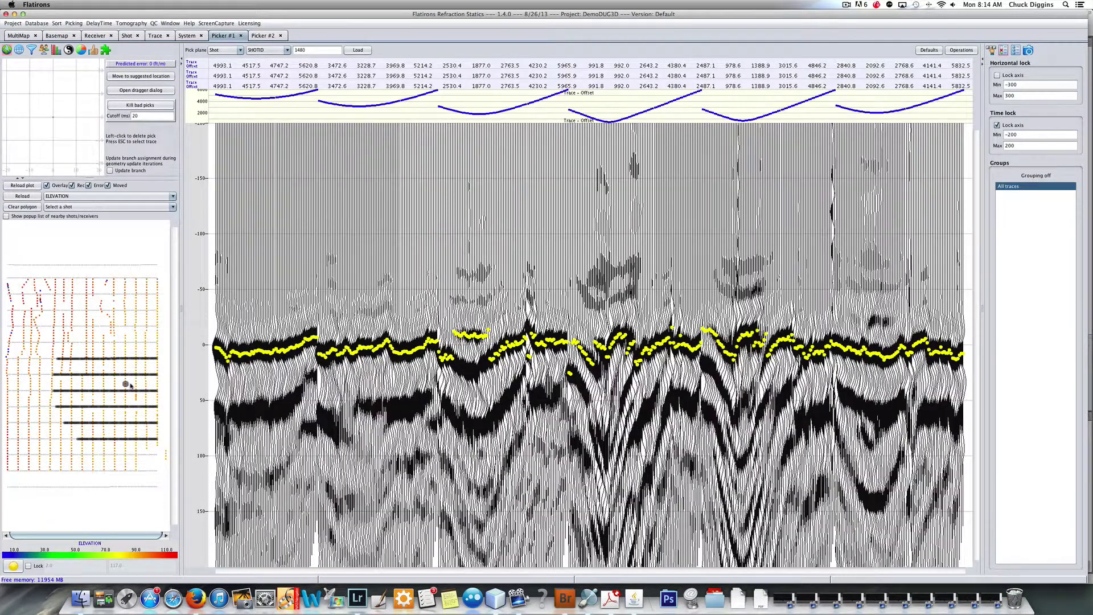
pyautogui.moveTo(130, 386)
pyautogui.mouseDown()
pyautogui.moveTo(153, 424)
pyautogui.moveTo(87, 435)
pyautogui.moveTo(131, 408)
pyautogui.moveTo(102, 406)
pyautogui.moveTo(136, 433)
pyautogui.moveTo(116, 325)
pyautogui.moveTo(98, 323)
pyautogui.moveTo(153, 293)
pyautogui.moveTo(114, 325)
pyautogui.mouseUp()
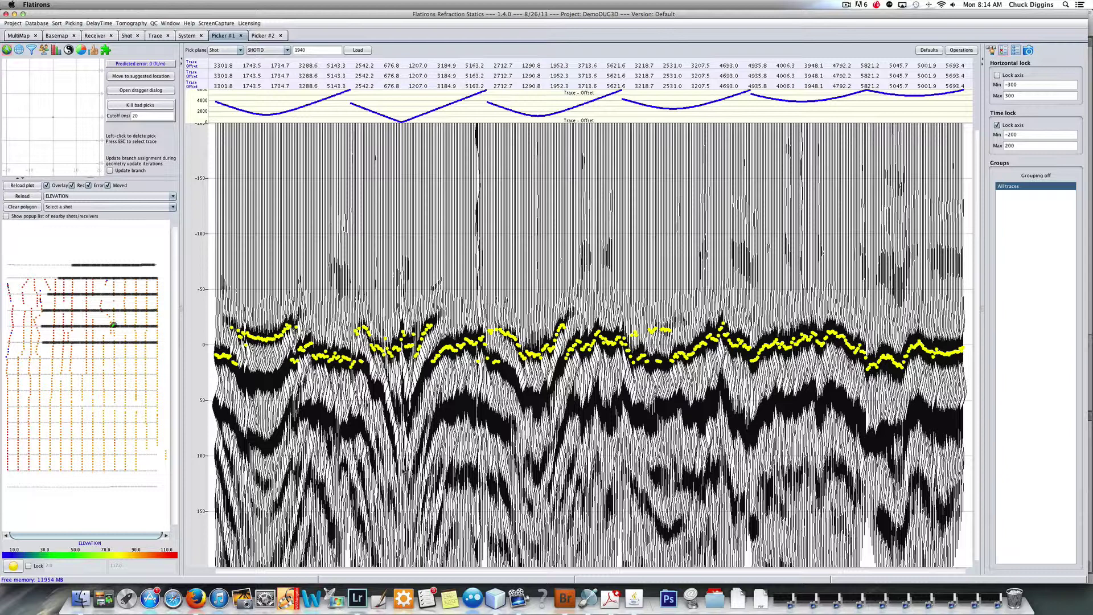
pyautogui.click(31, 50)
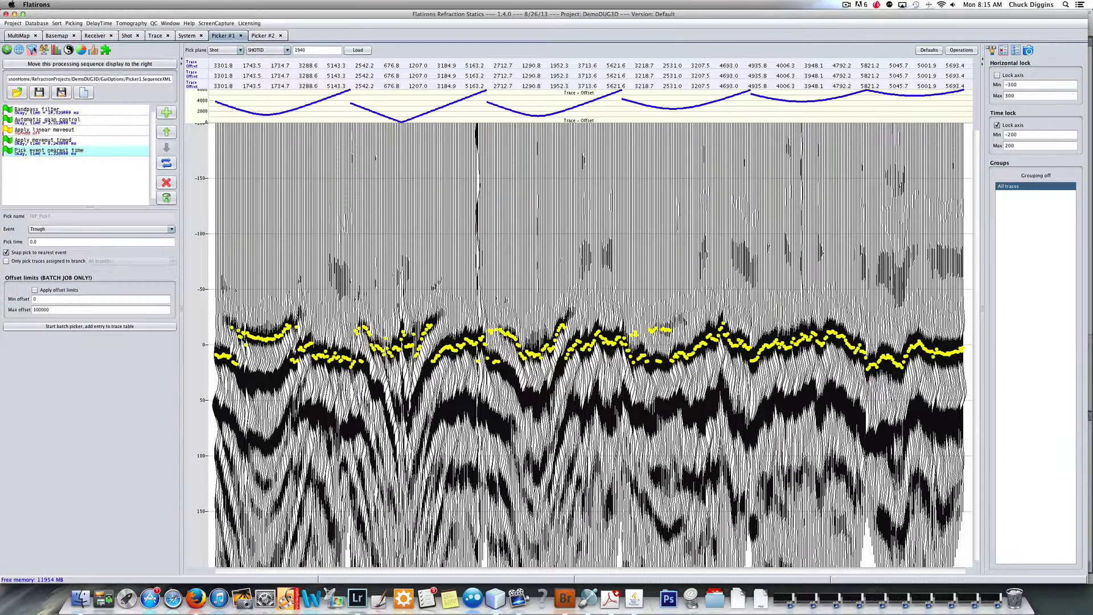
# Start the batch trough picker over all shots, adding an entry to the trace table
pyautogui.click(94, 327)
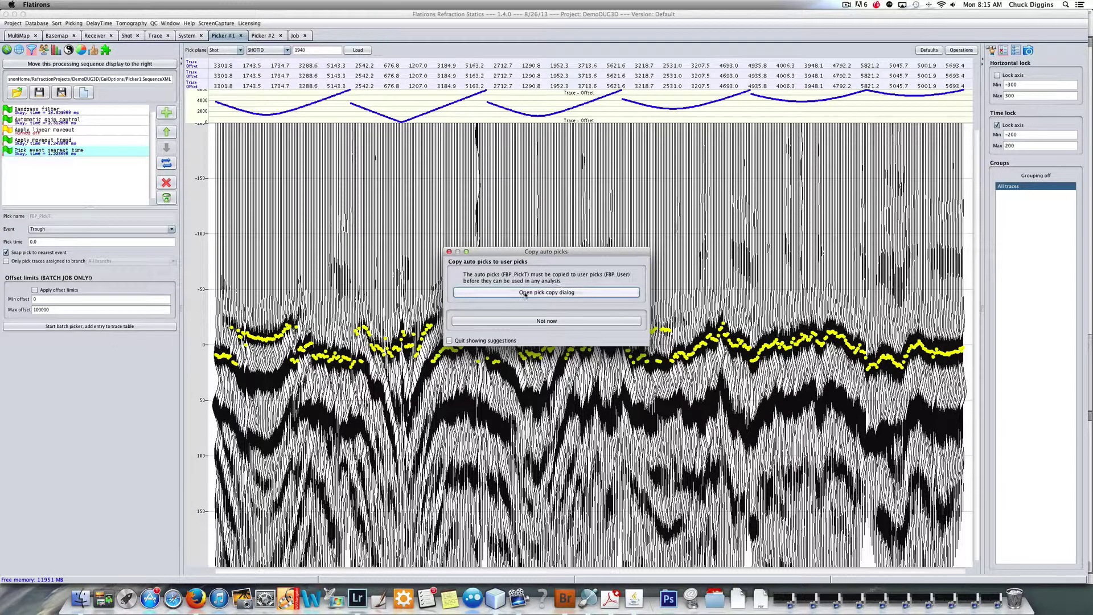
# Copy the FBP_PickT column into FBP_User, confirm the overwrite, and close the copy dialog
pyautogui.click(561, 293)
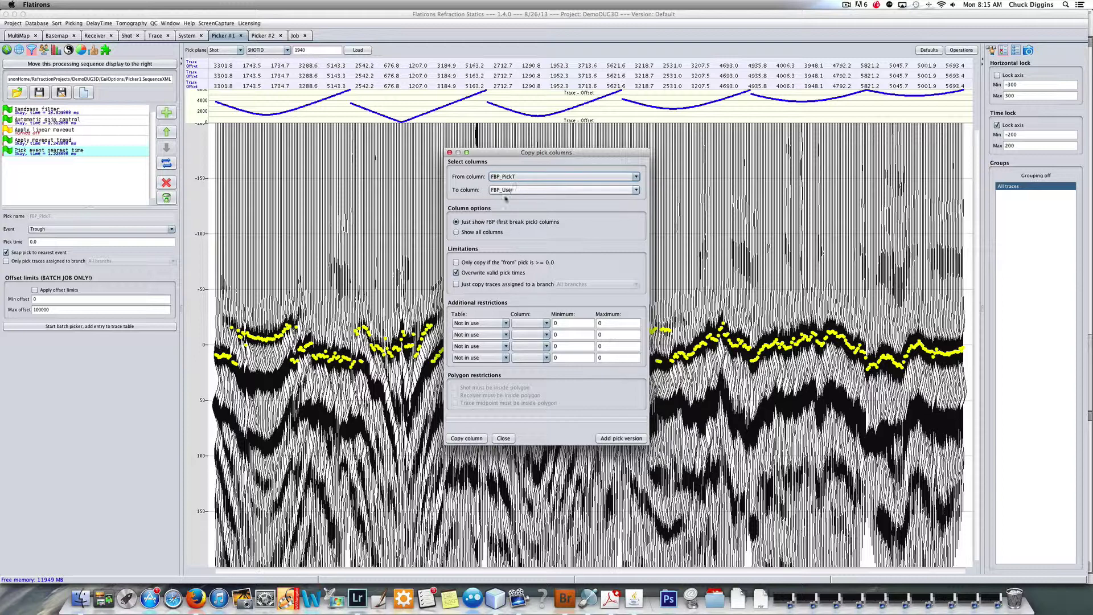
pyautogui.click(475, 438)
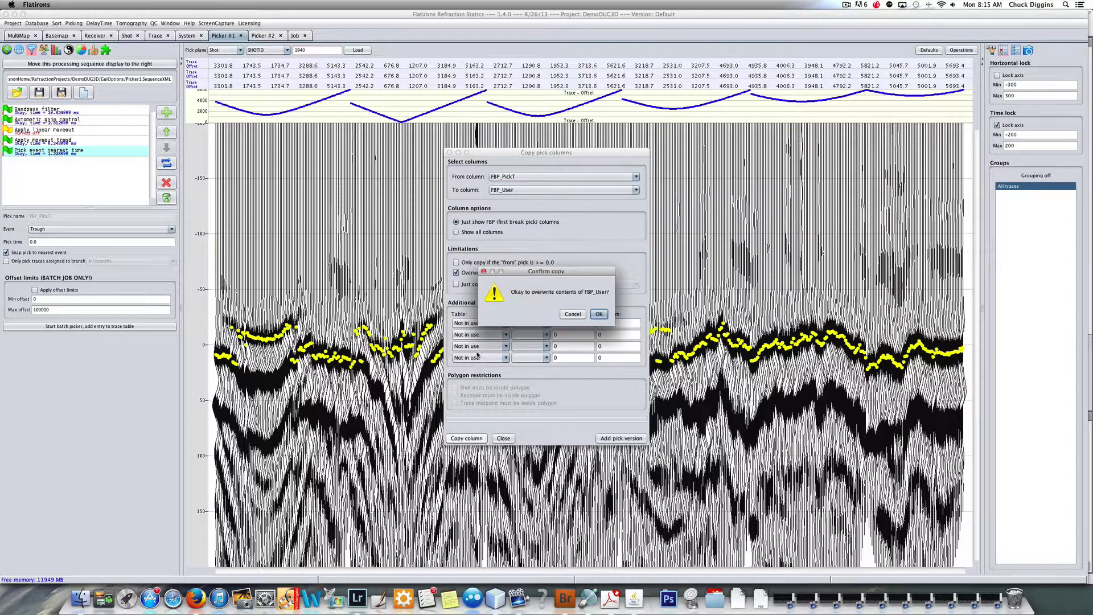
pyautogui.click(598, 314)
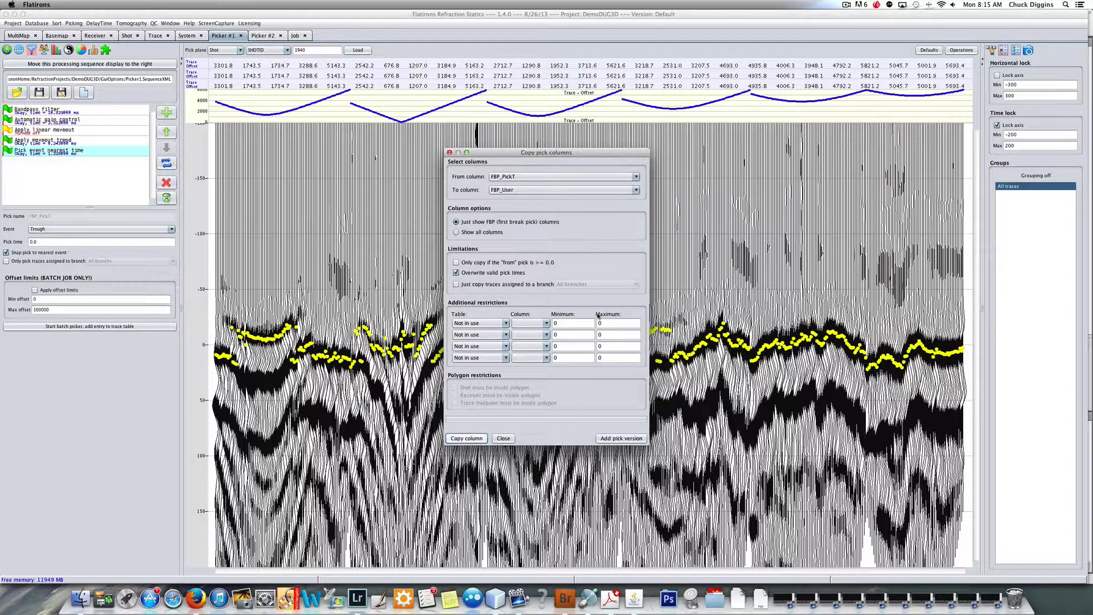
pyautogui.click(500, 440)
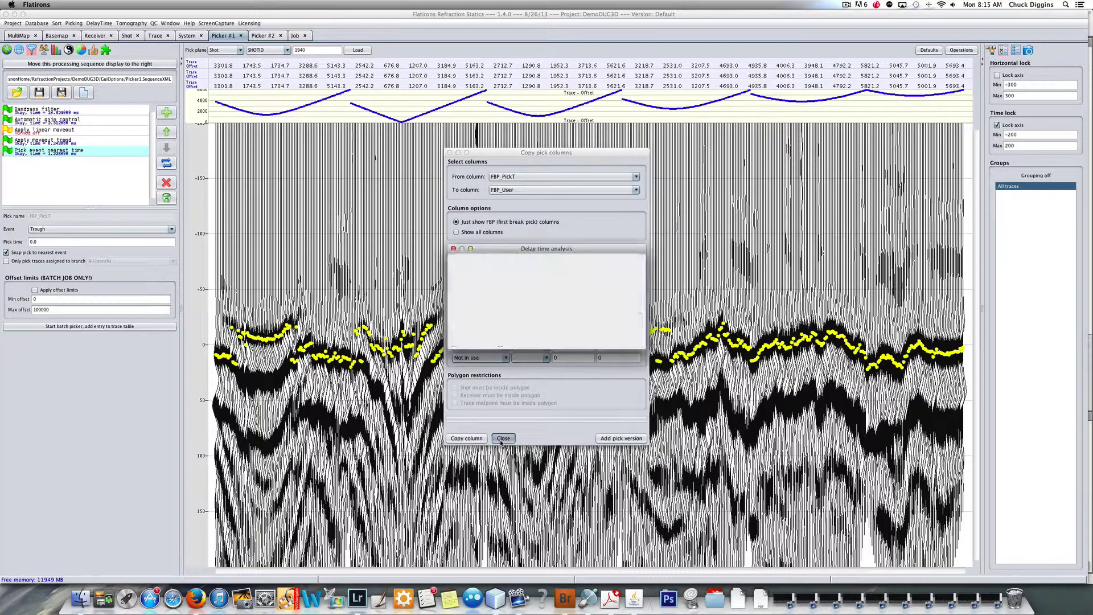